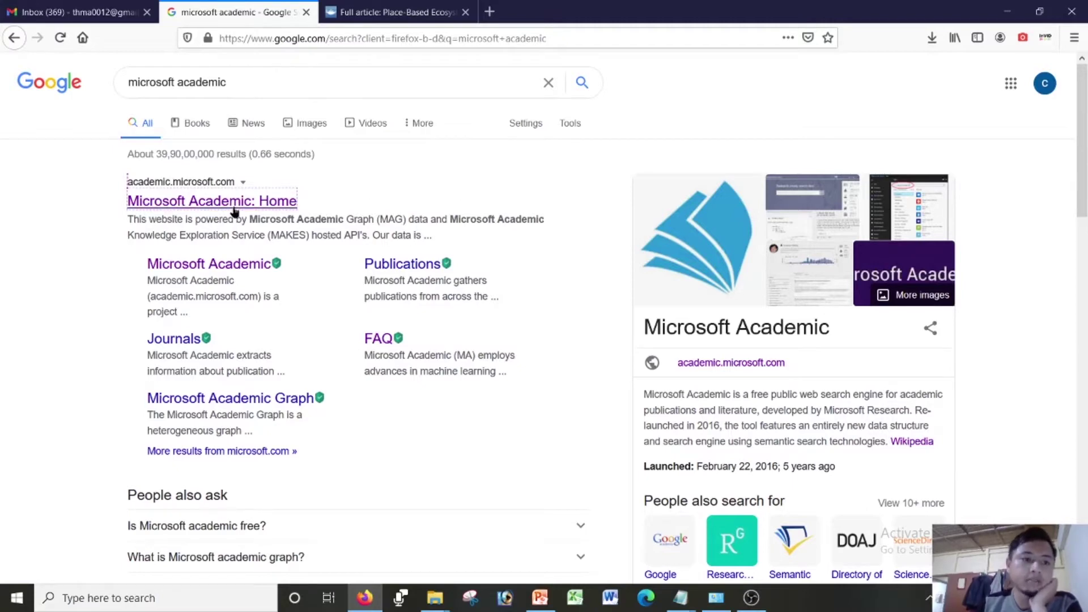
Open the 'Microsoft Academic: Home' result from the Google search results
click(201, 203)
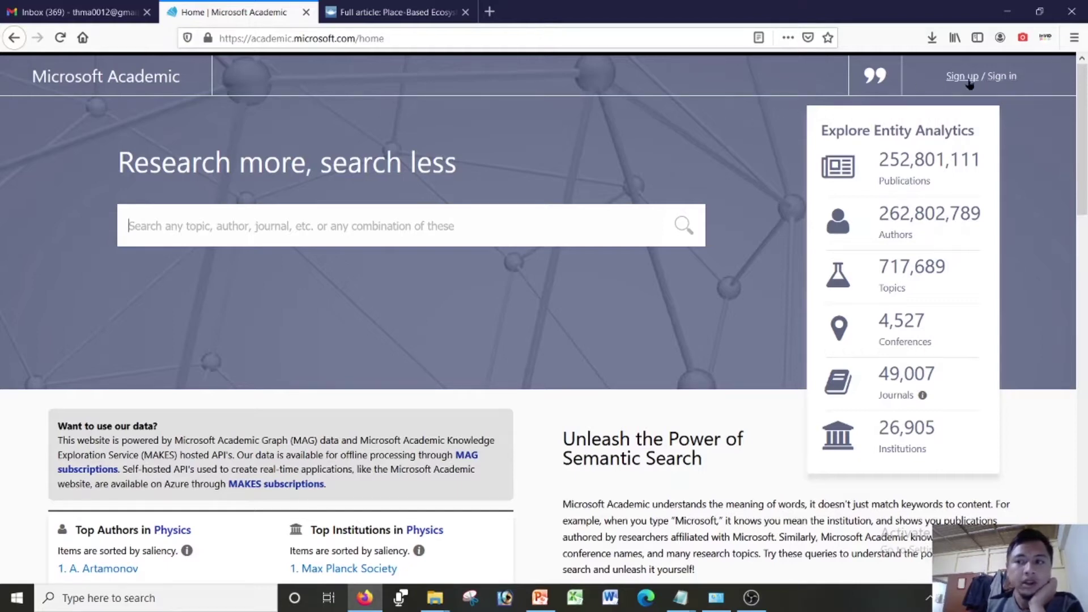
Try the home-page search box, dismiss it, and go to Sign up to create an account
click(220, 228)
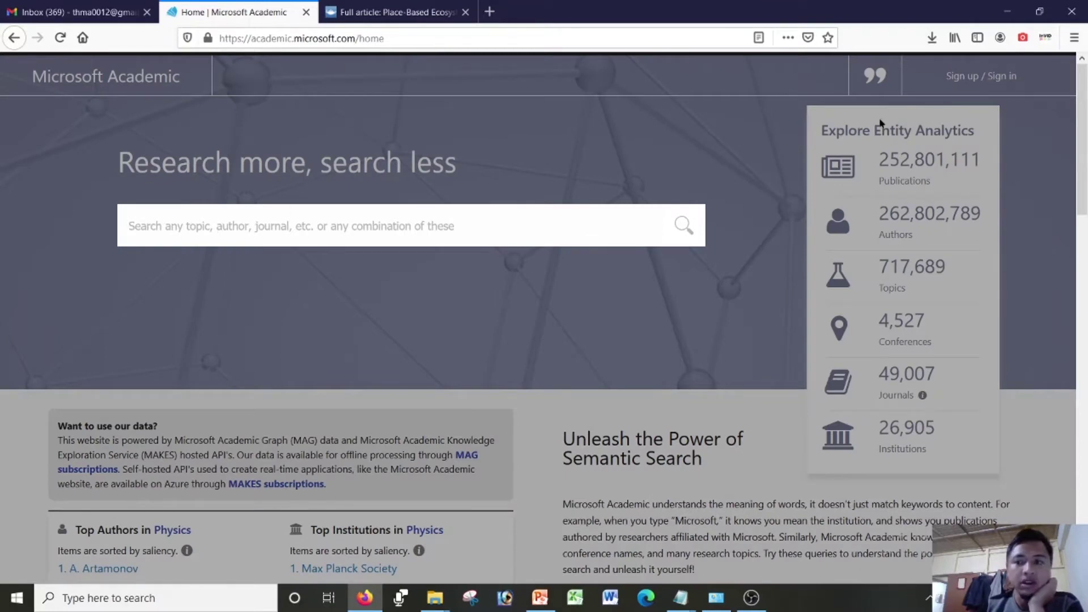
click(886, 94)
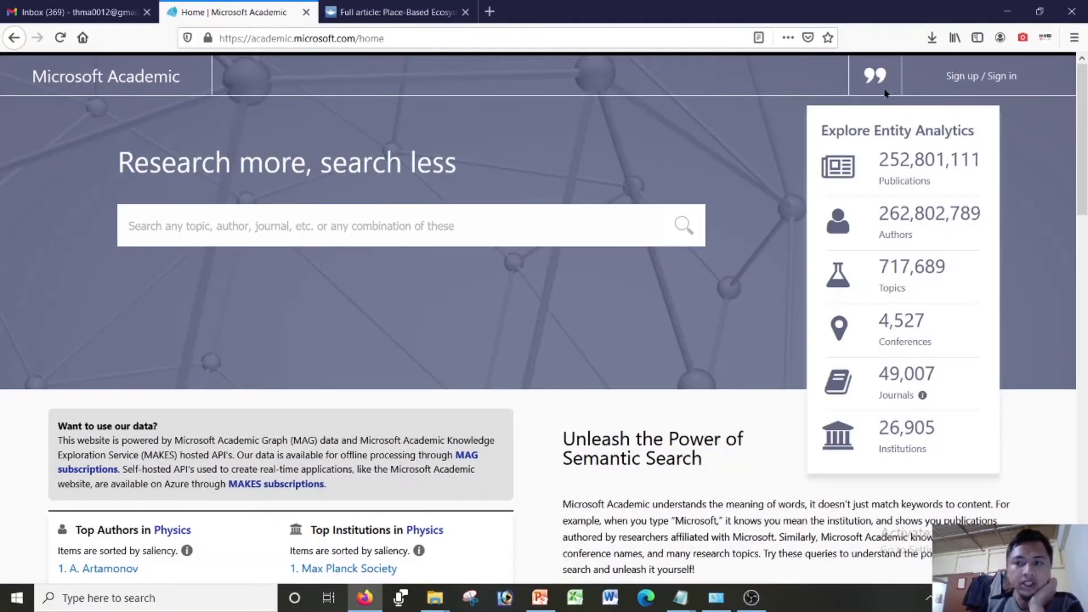
click(973, 83)
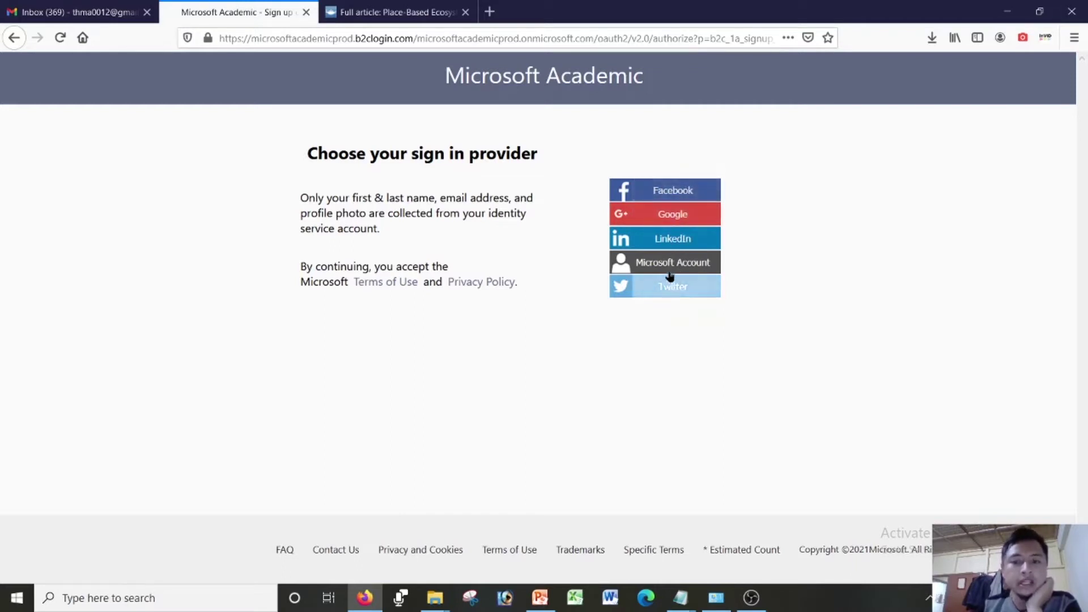
Sign up through Google using the existing Google account
click(670, 219)
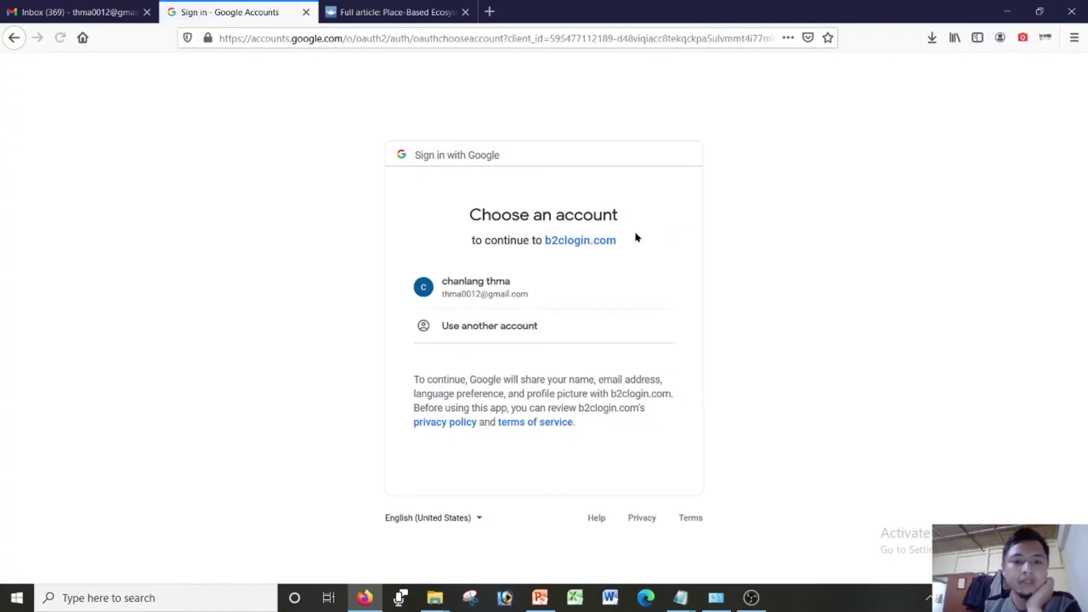
click(475, 289)
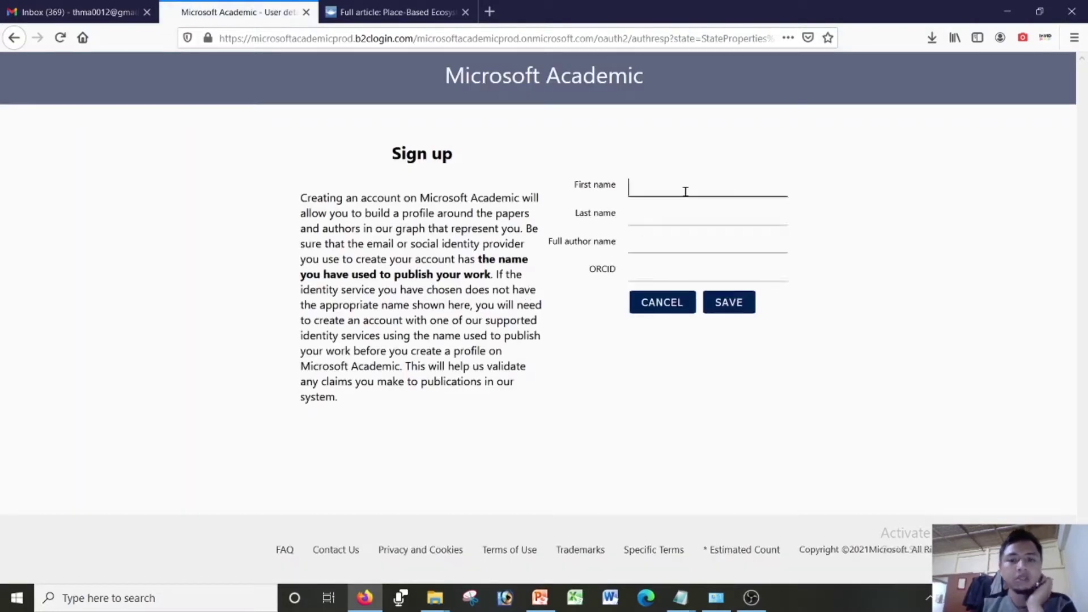
Enter the first name, last name and full author name, leave ORCID blank, and save
text(chan)
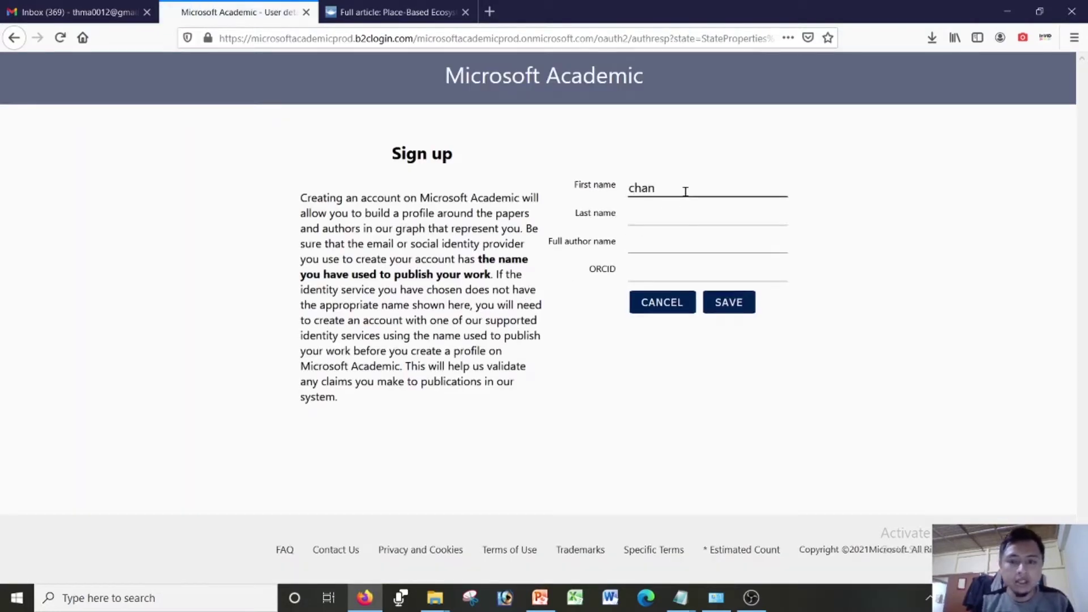
click(680, 218)
text(tha)
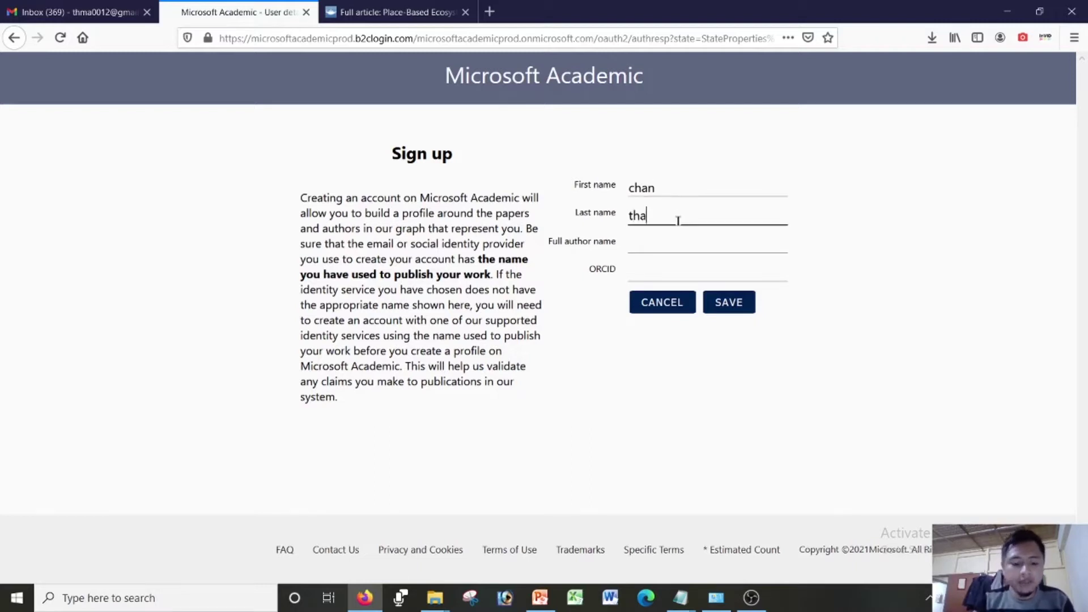
key(BackSpace)
text(ma)
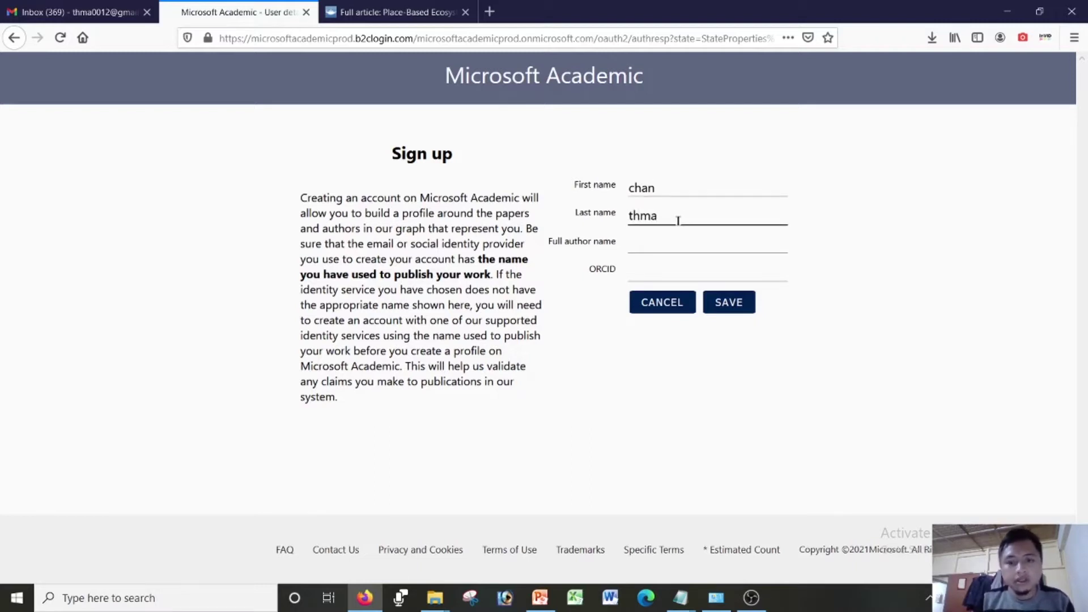
click(667, 244)
text(cha)
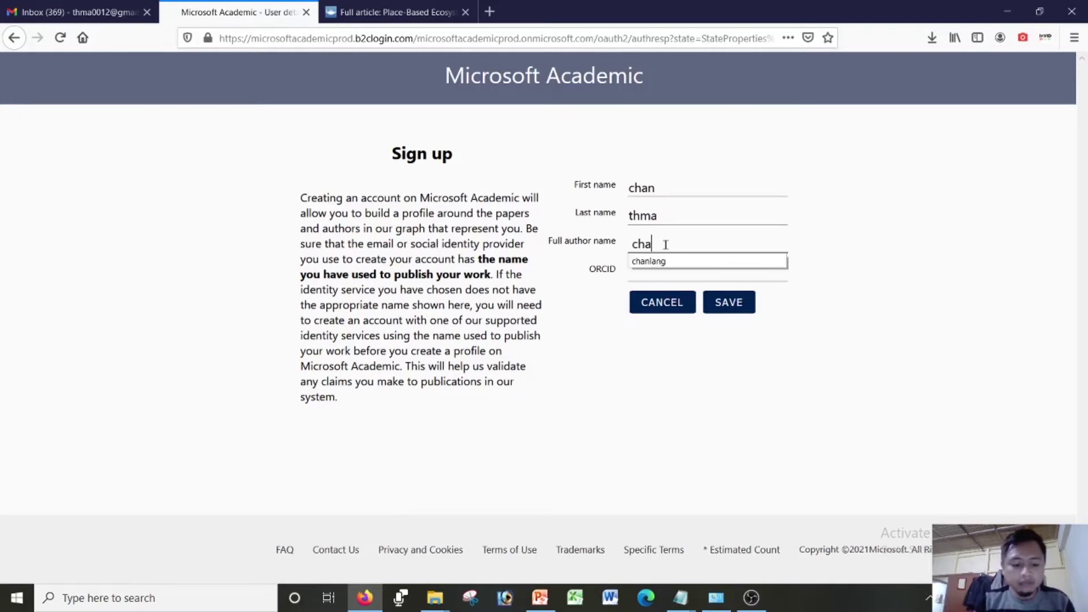
text(n thma)
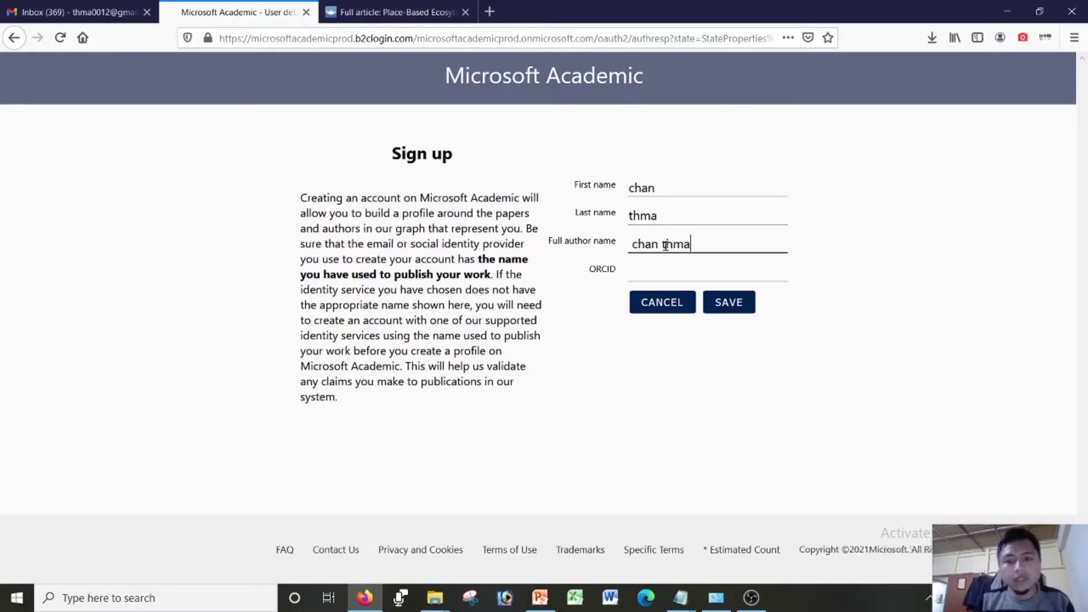
click(663, 272)
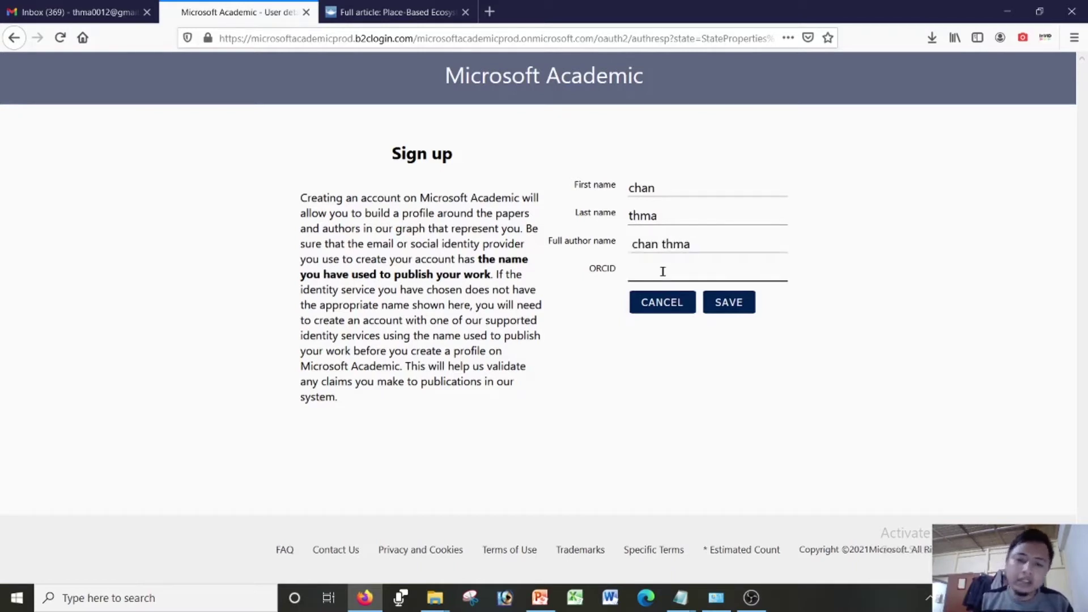
click(726, 305)
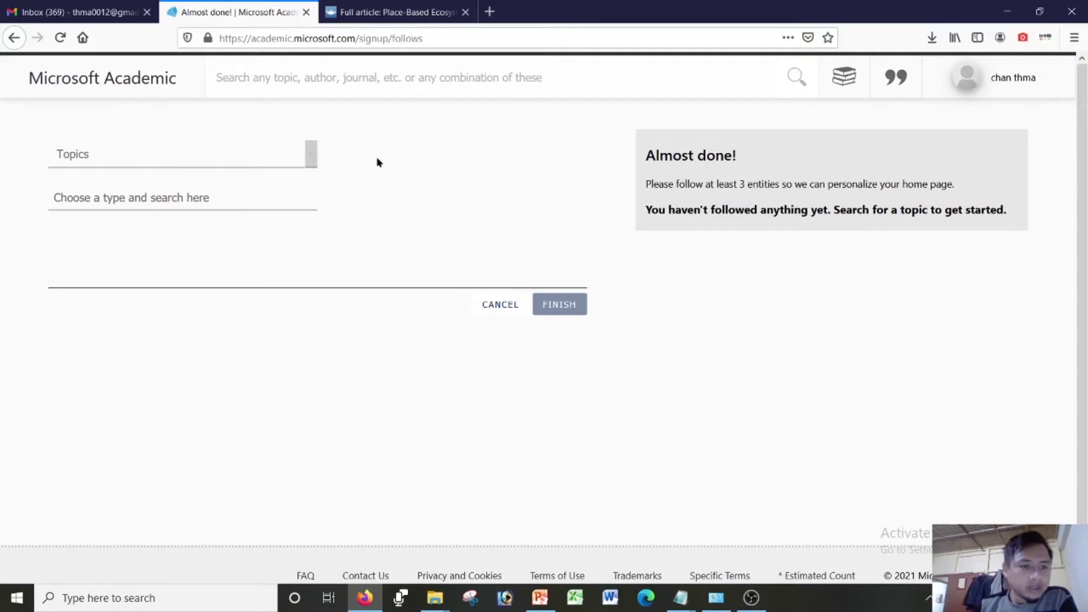
Search topics for 'privacy' and follow Privacy protection
click(237, 195)
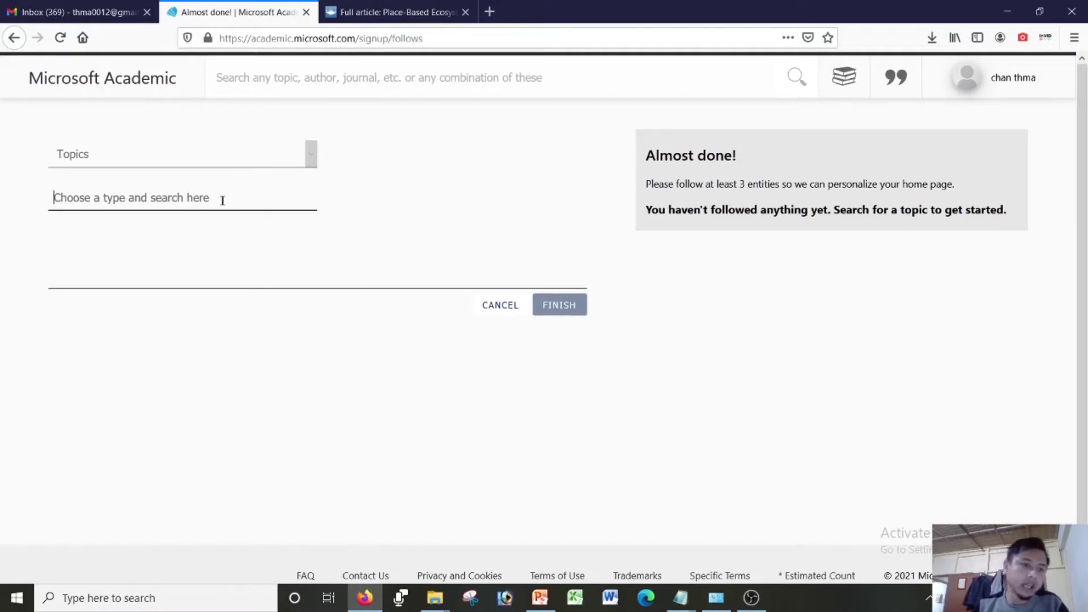
text(privacy)
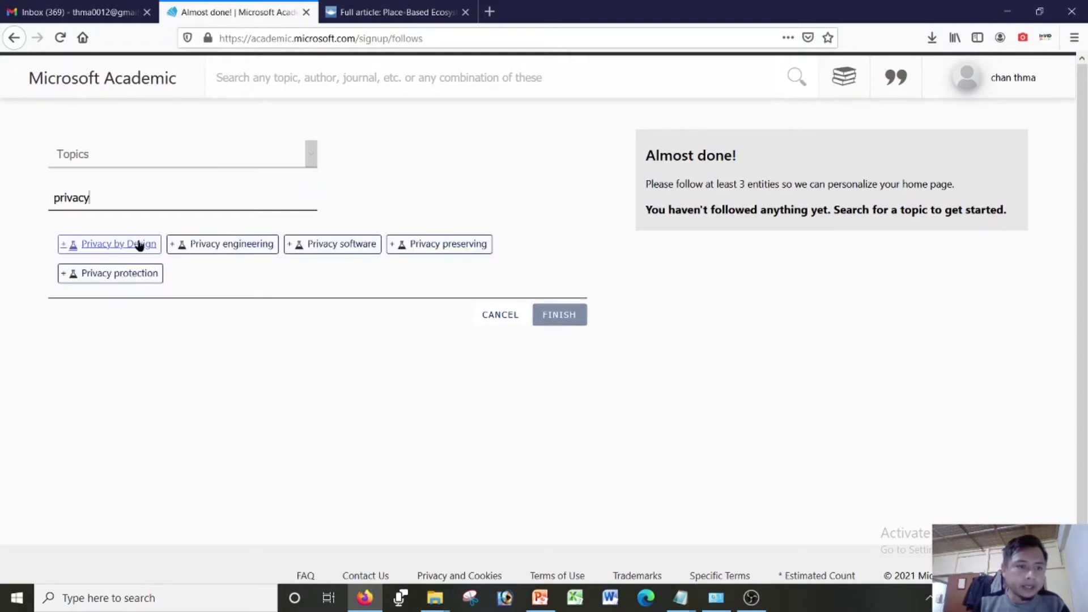
click(125, 274)
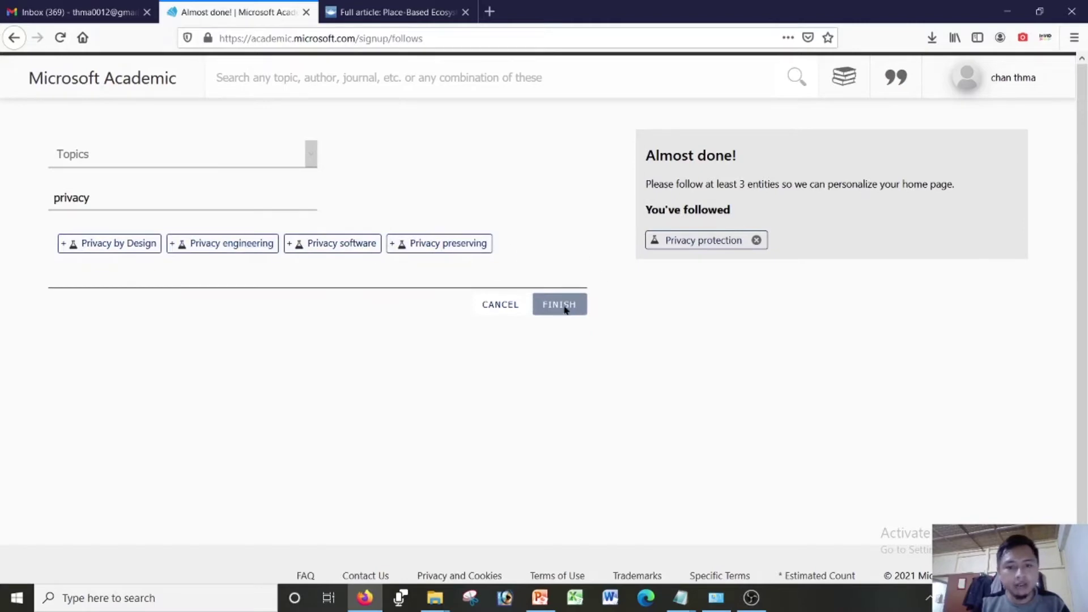
Replace the topic search text with 'seeking behaviour'
click(173, 196)
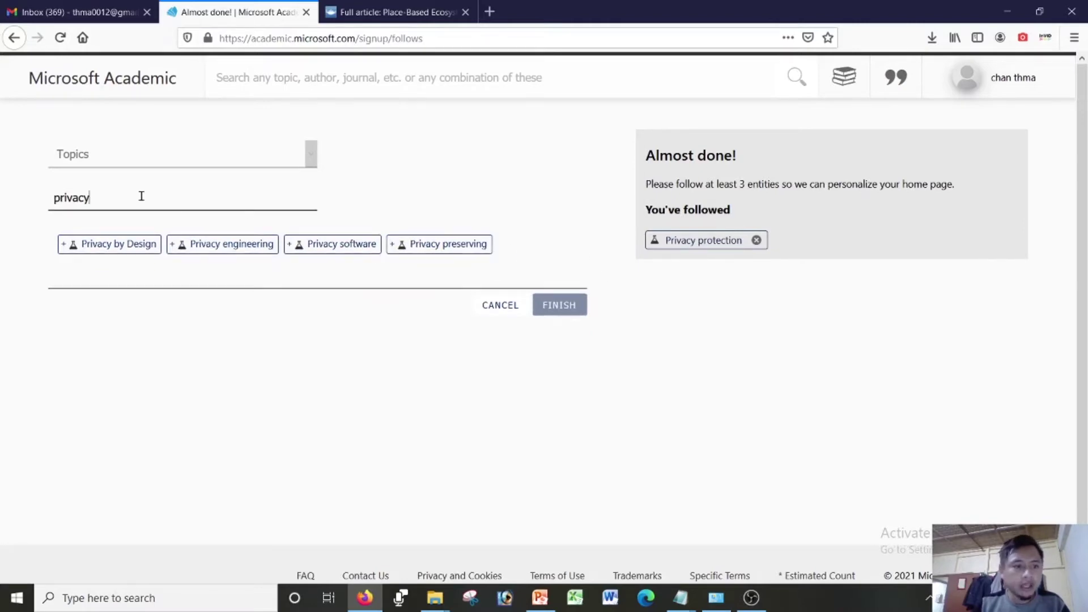
drag(141, 194, 0, 195)
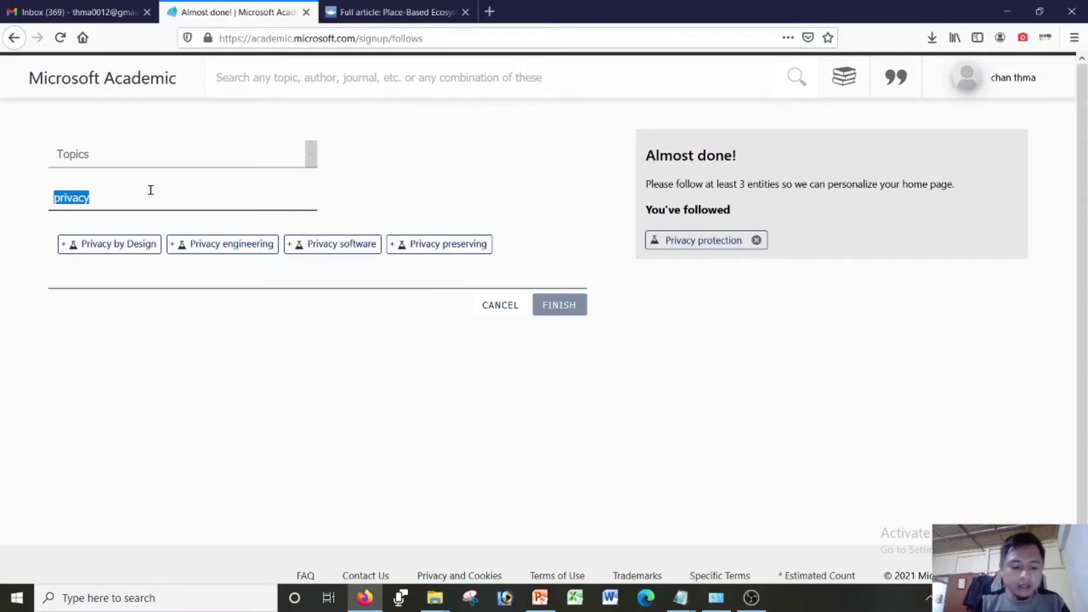
text(seeking beha)
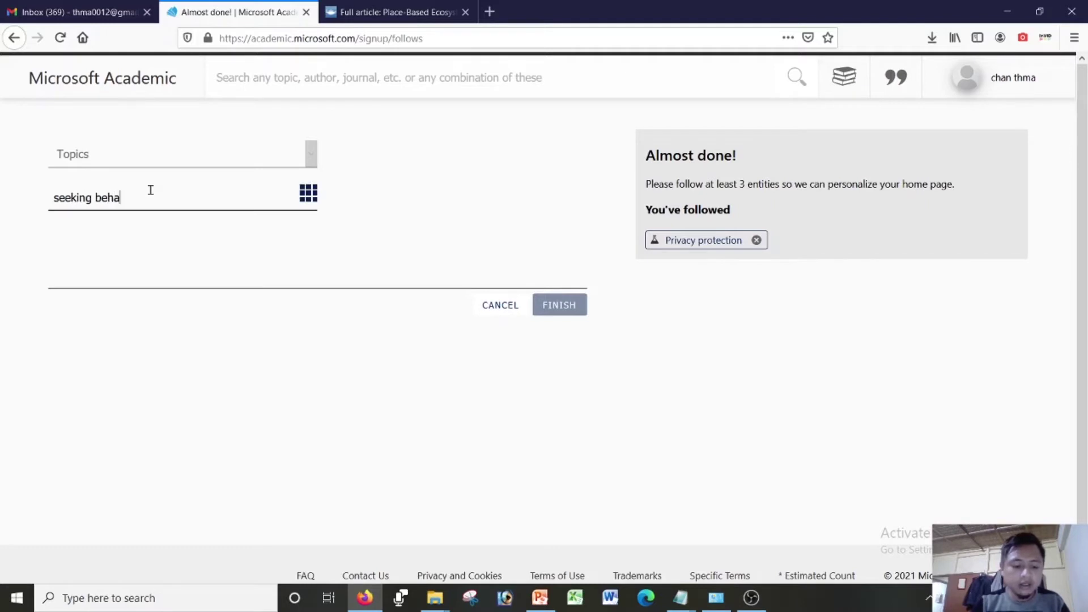
text(vio)
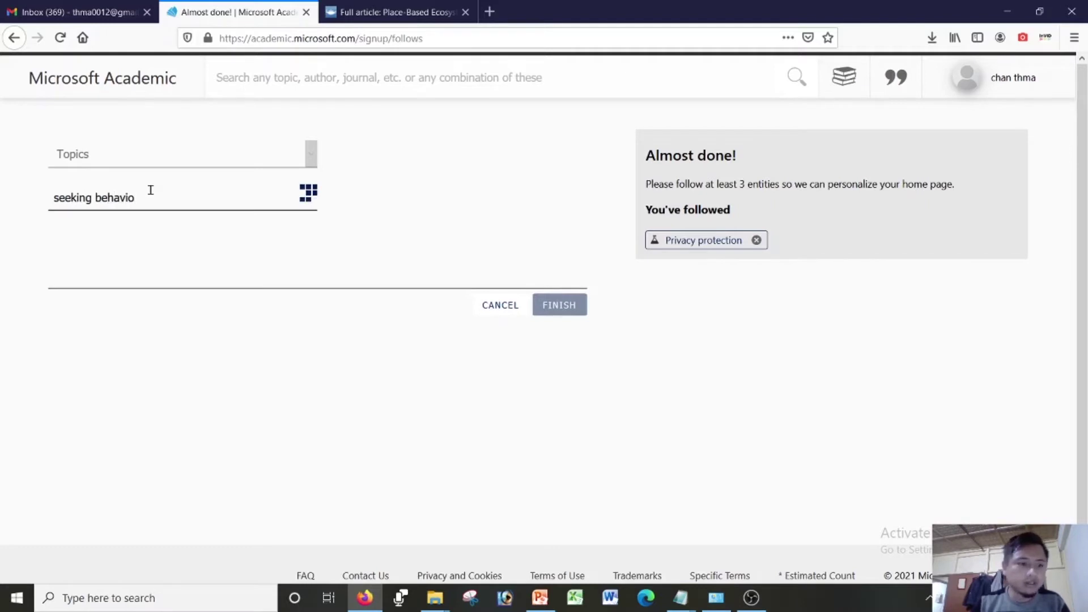
text(u)
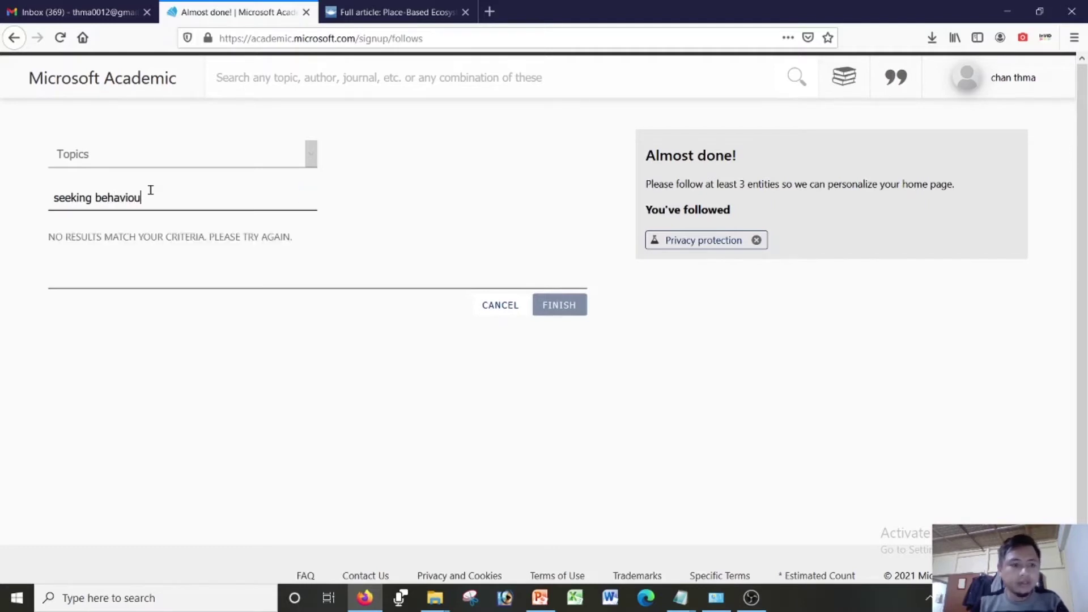
text(r)
Change the search to 'Information needs' and follow that topic
click(53, 198)
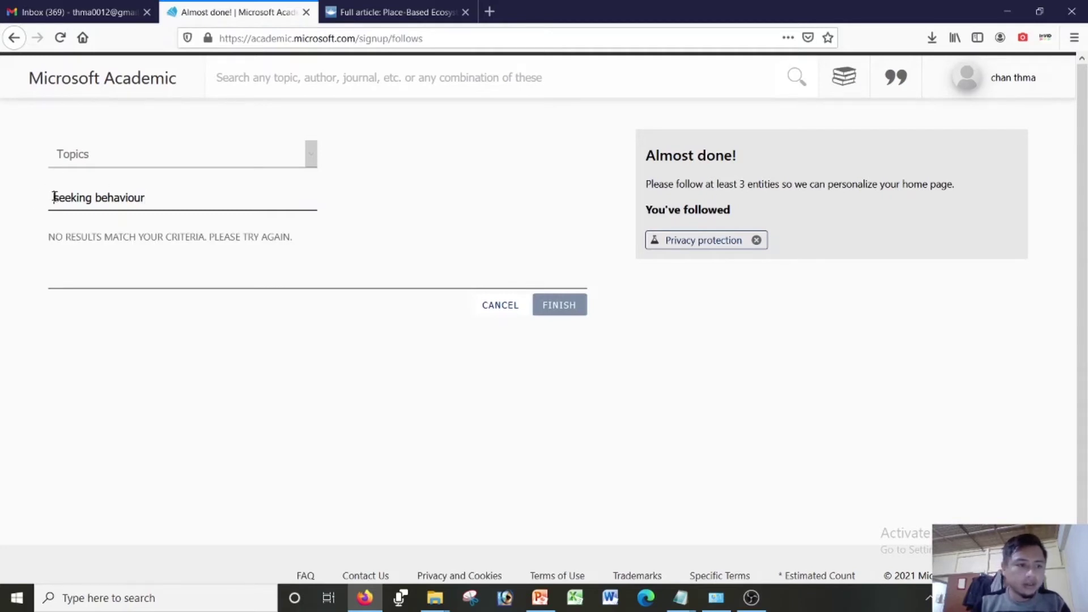
text(Information)
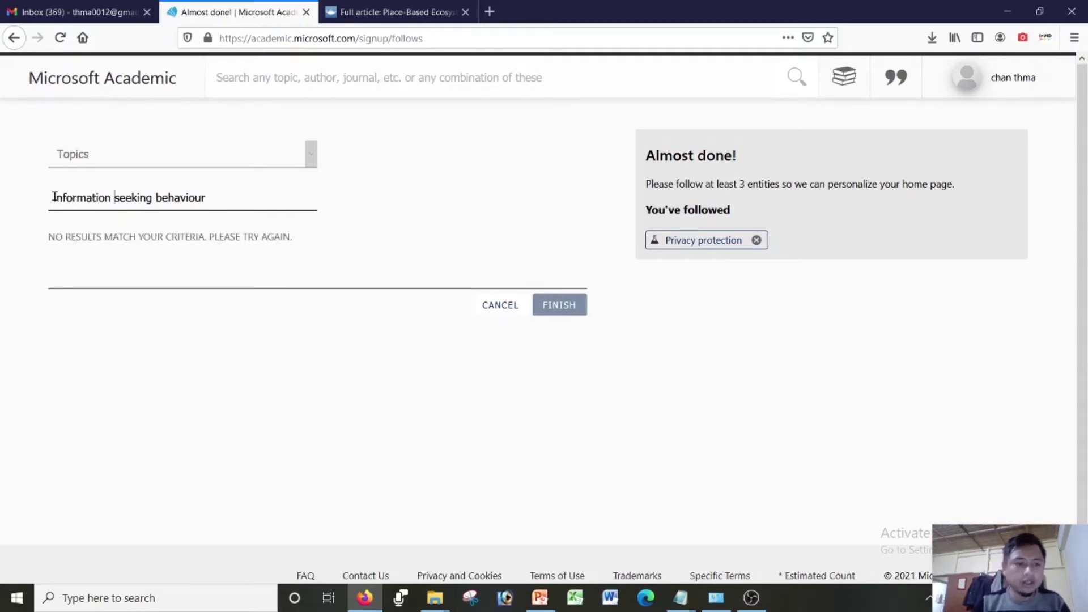
click(227, 196)
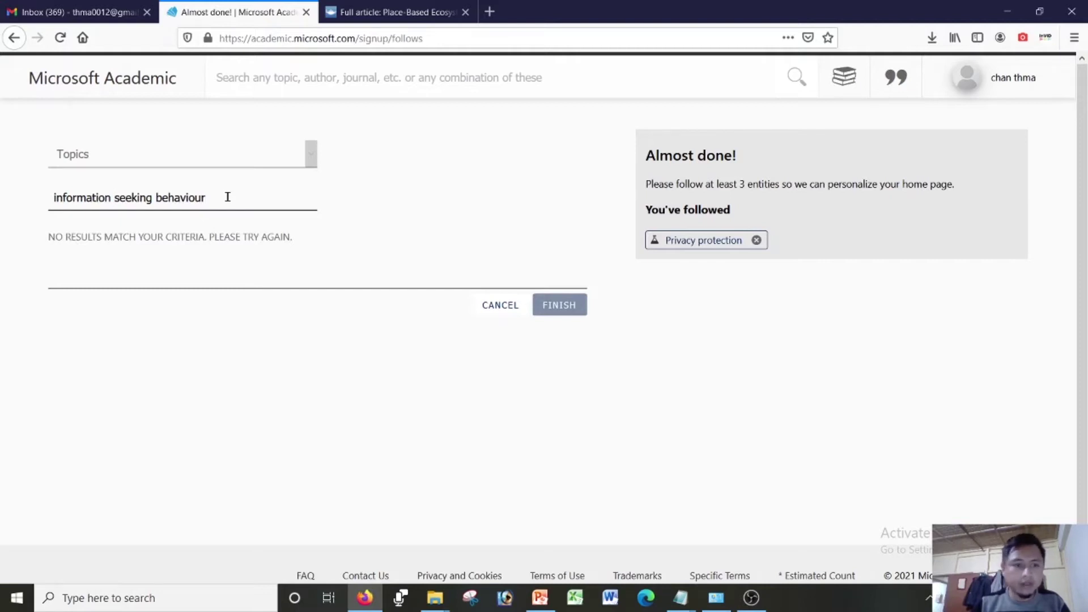
drag(228, 197, 115, 194)
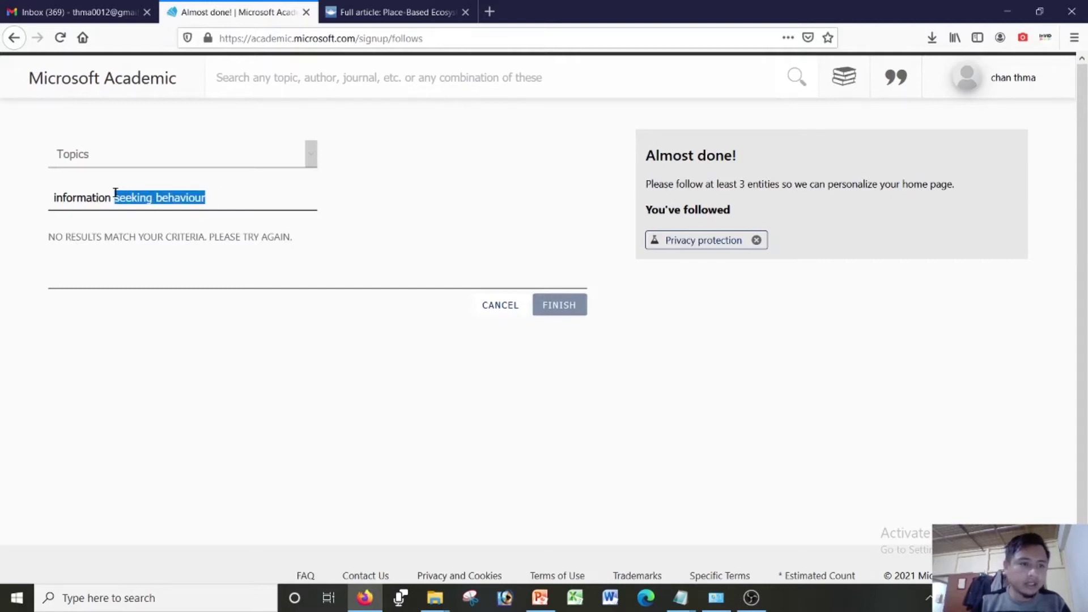
text(needs)
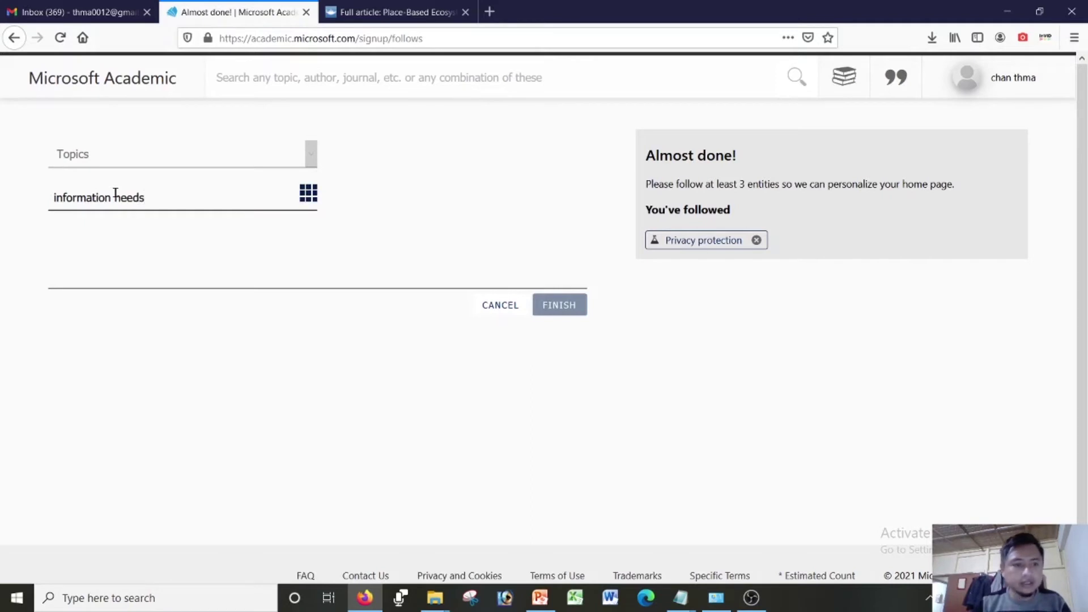
click(107, 243)
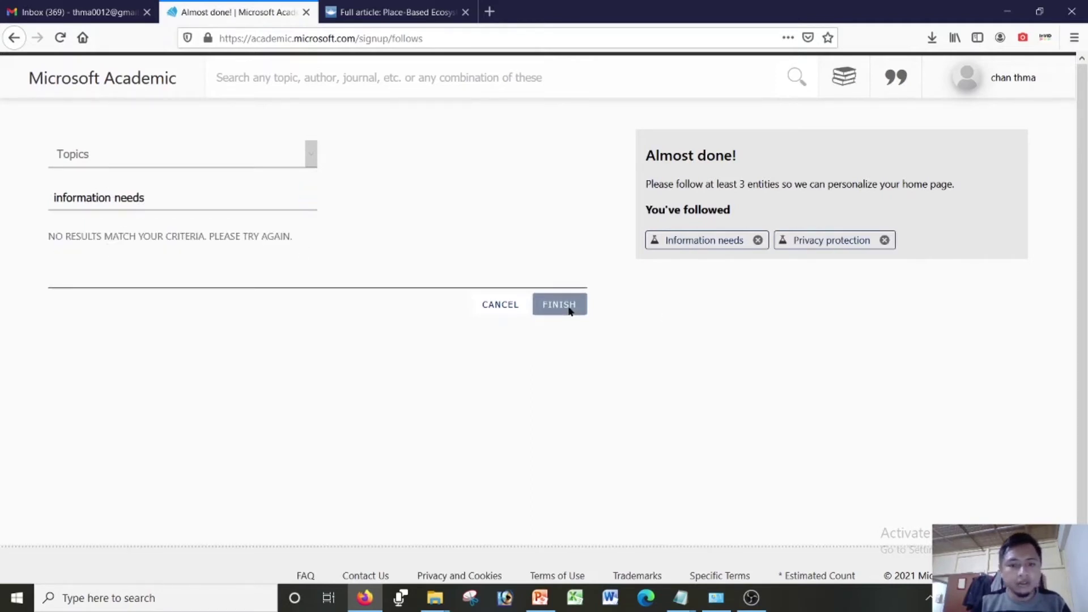
Search 'open source software' and follow the Open source software topic
drag(204, 197, 14, 196)
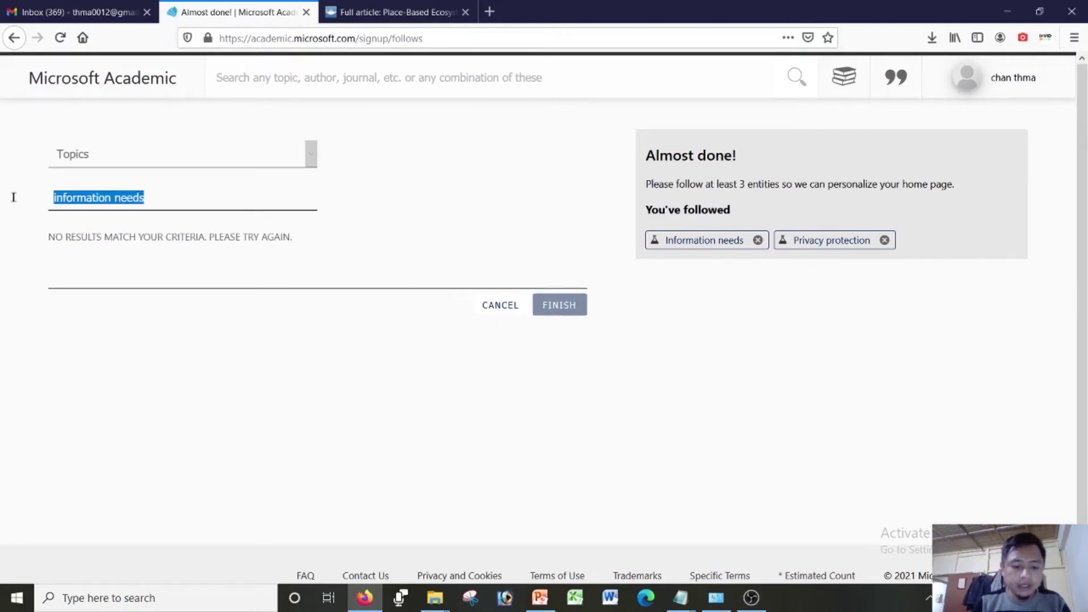
text(open souu)
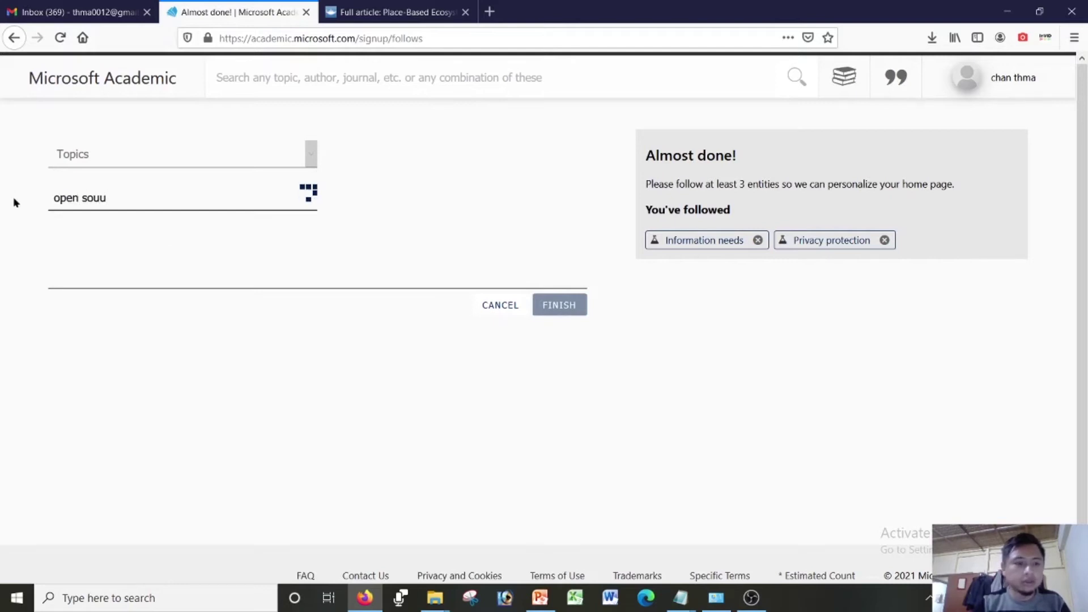
key(BackSpace)
text(rce sof)
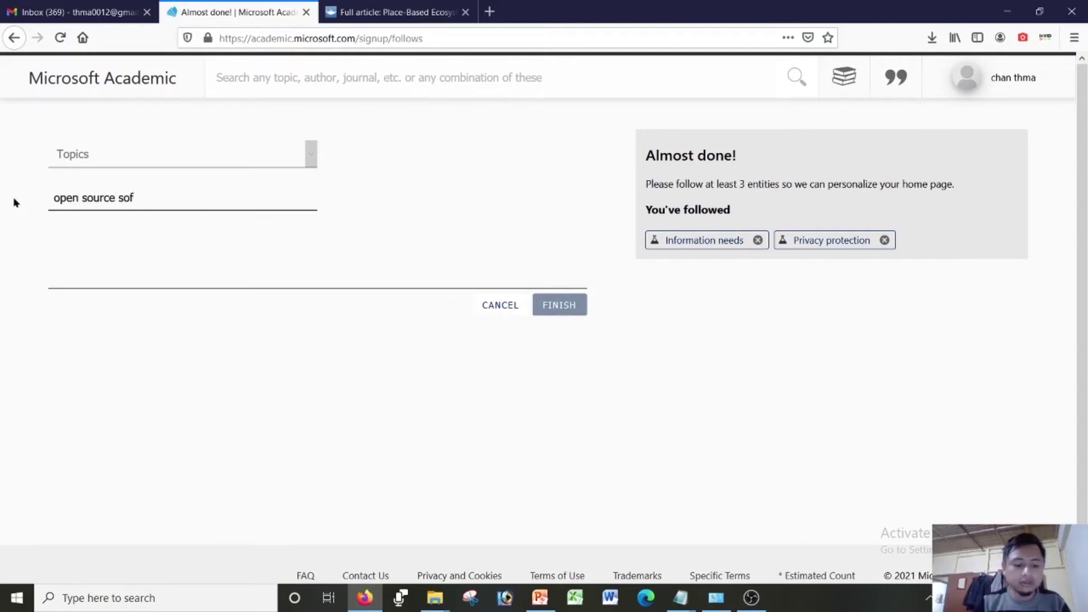
text(tware)
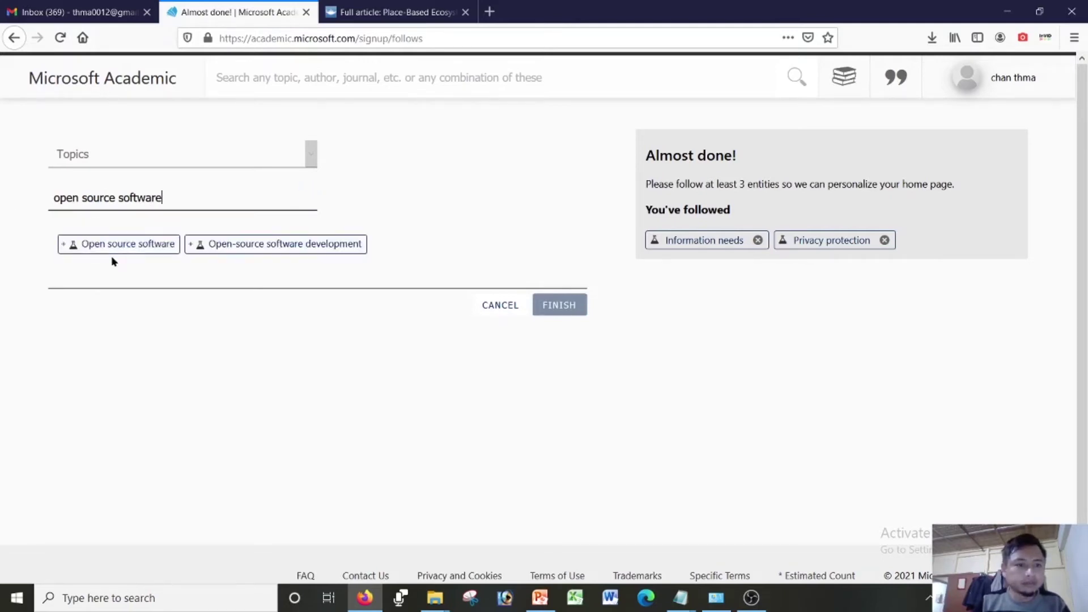
click(119, 248)
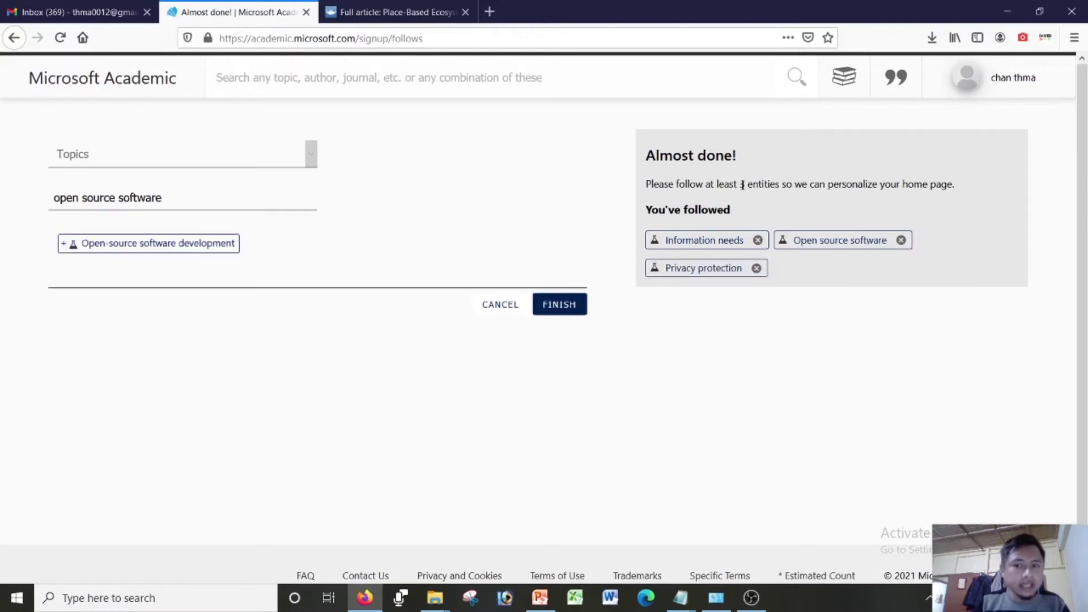
drag(742, 185, 775, 182)
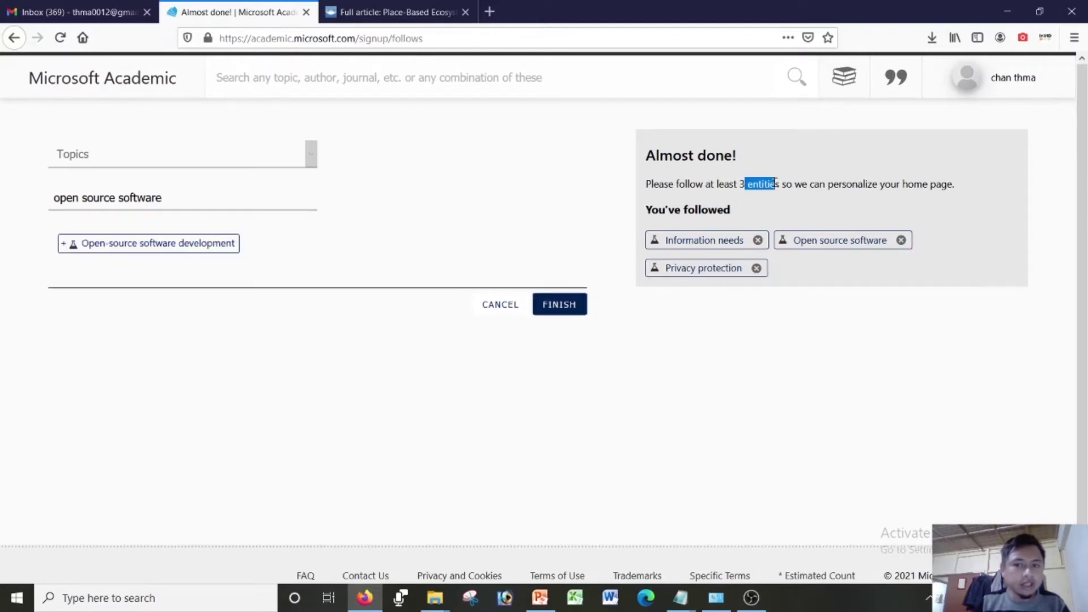
Finish setup and browse the home feed of new publications from followed topics
click(552, 313)
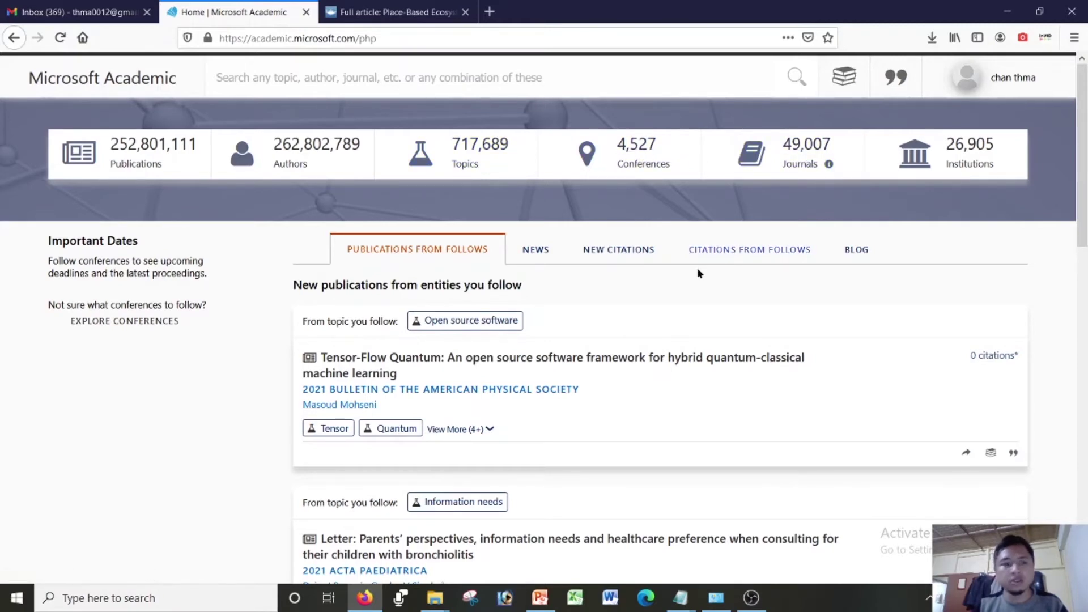
scroll(689, 279, down, 1)
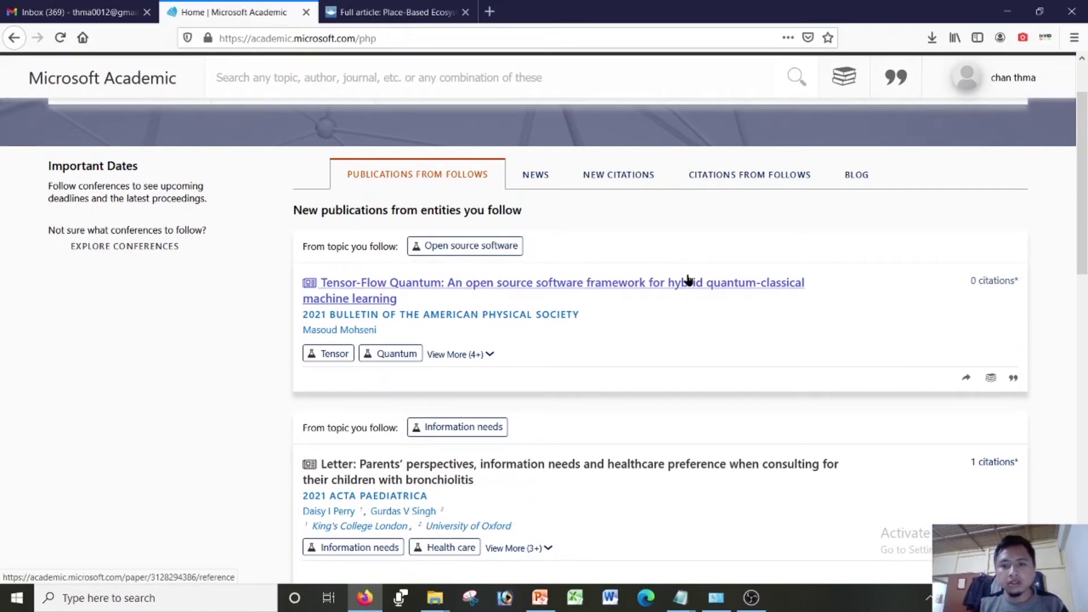
scroll(687, 279, down, 2)
scroll(687, 279, up, 3)
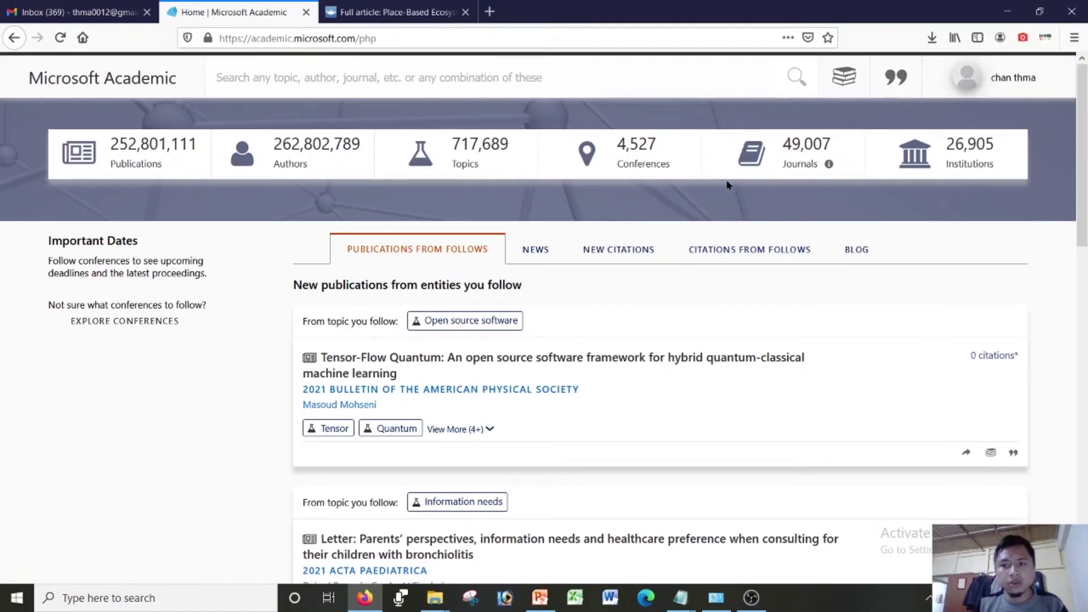
Preview the Reading Lists and Citation List panels from the header, then close them
click(844, 84)
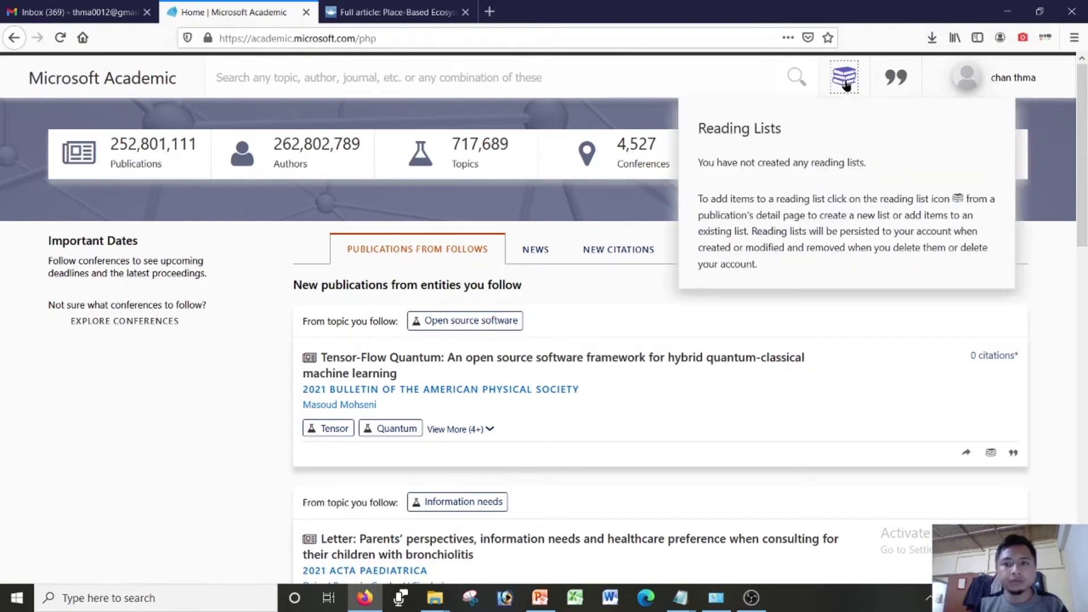
click(901, 78)
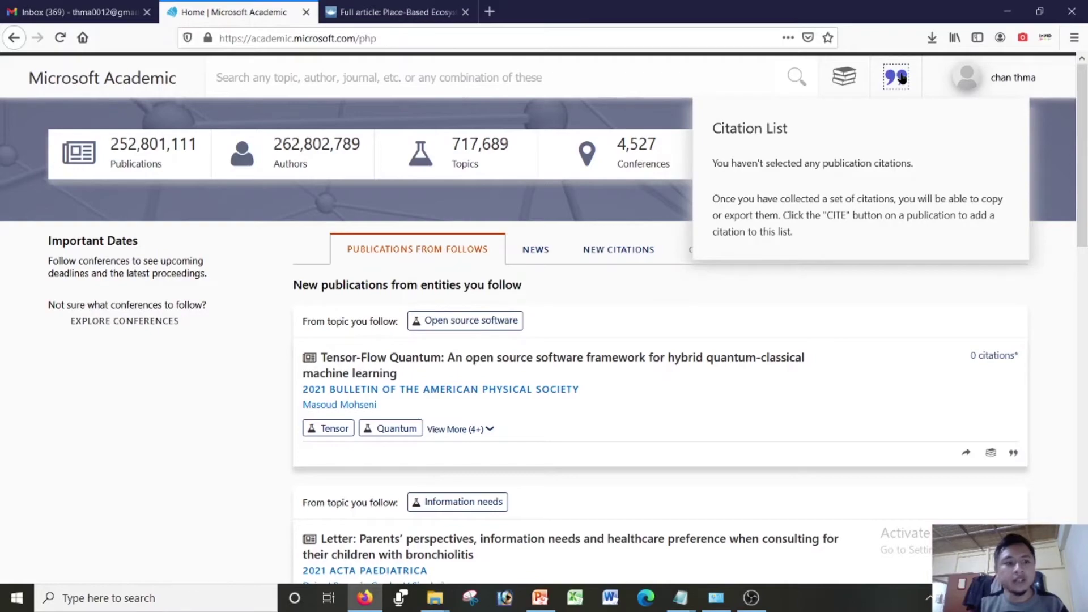
click(1037, 187)
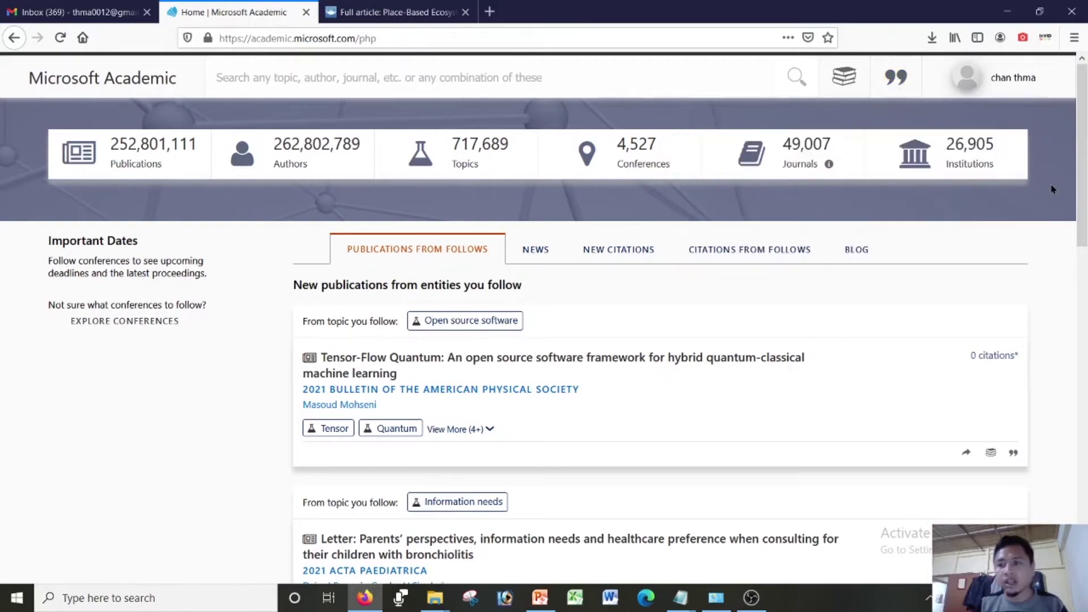
scroll(1052, 188, down, 15)
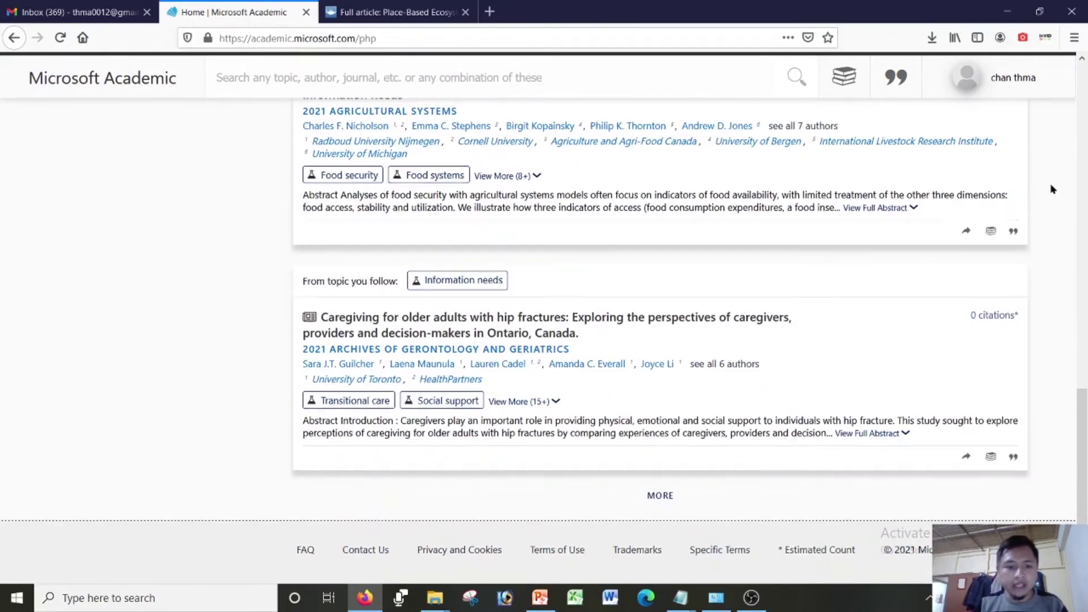
scroll(1053, 188, up, 13)
scroll(1052, 189, up, 2)
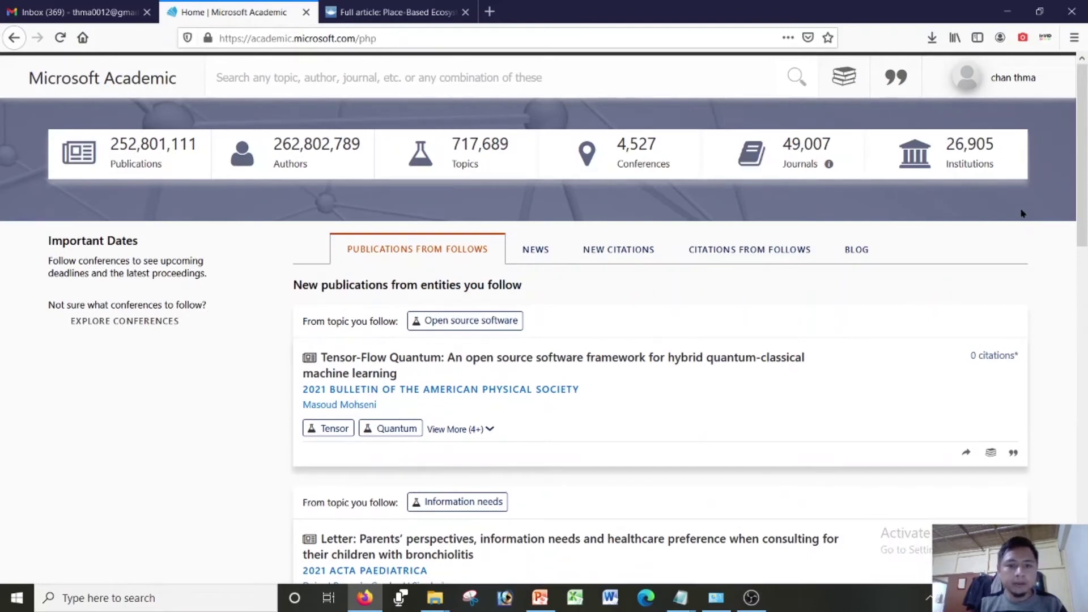
click(1033, 84)
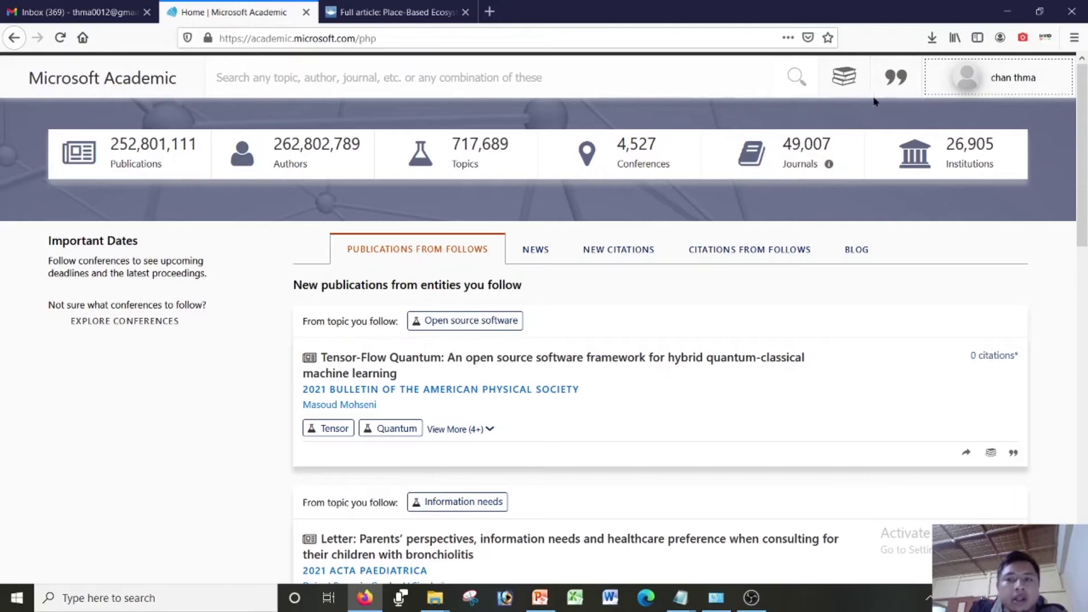
Open the profile page in a new tab from the account menu
click(1017, 77)
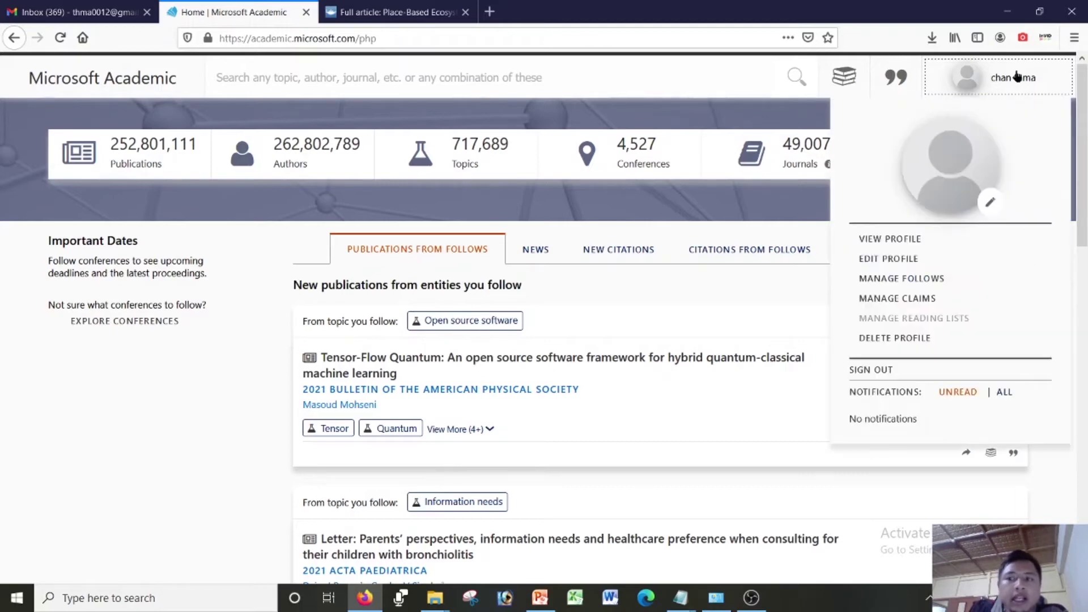
click(901, 242)
right_click(901, 244)
click(915, 250)
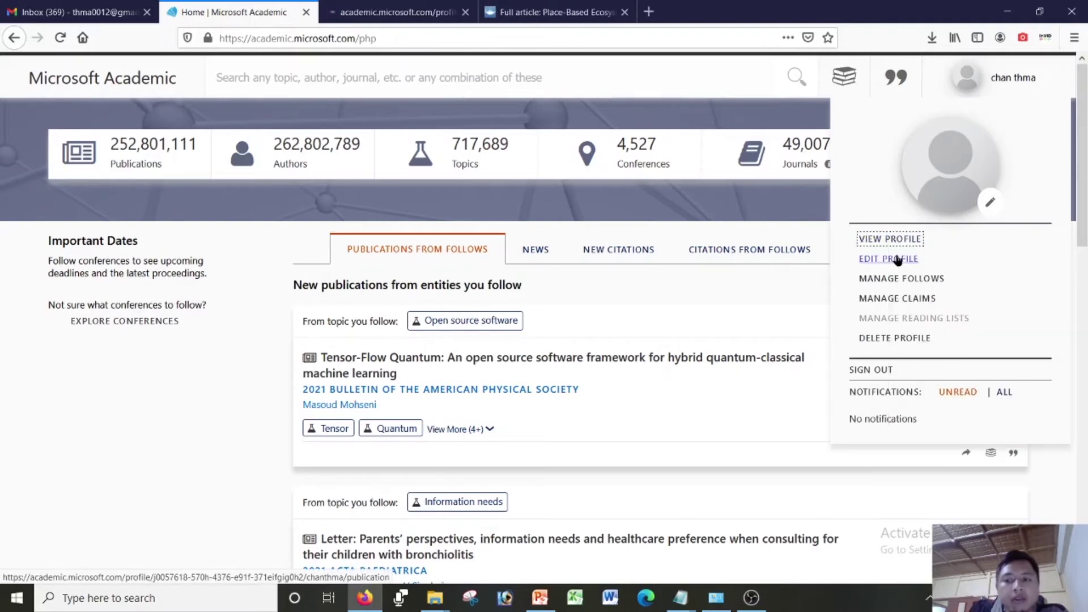
Visit the manage-follows page, then go back, leaving without saving changes
right_click(888, 265)
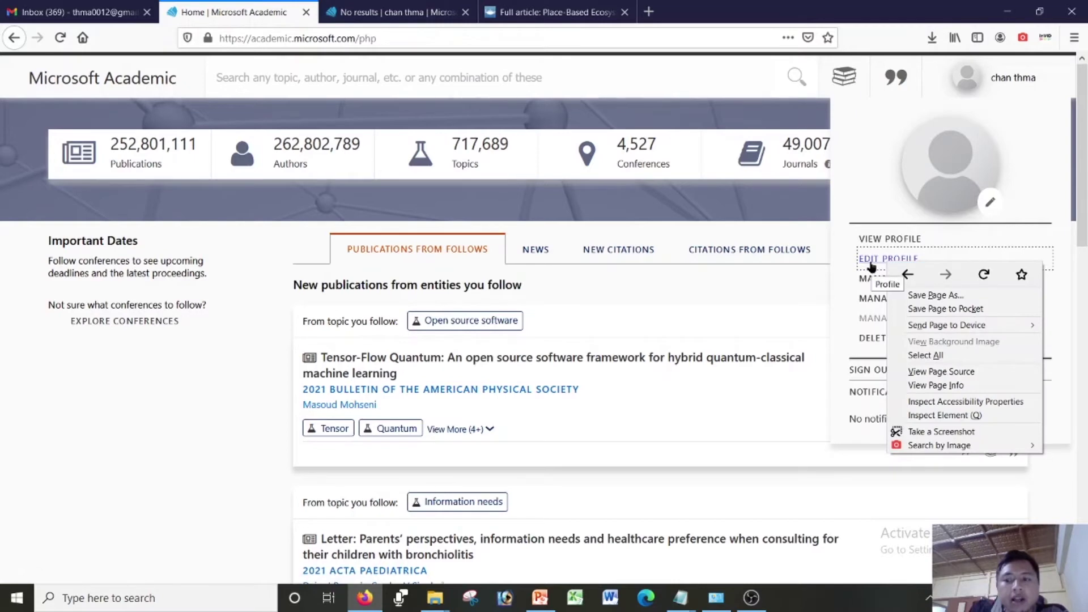
click(862, 278)
right_click(869, 281)
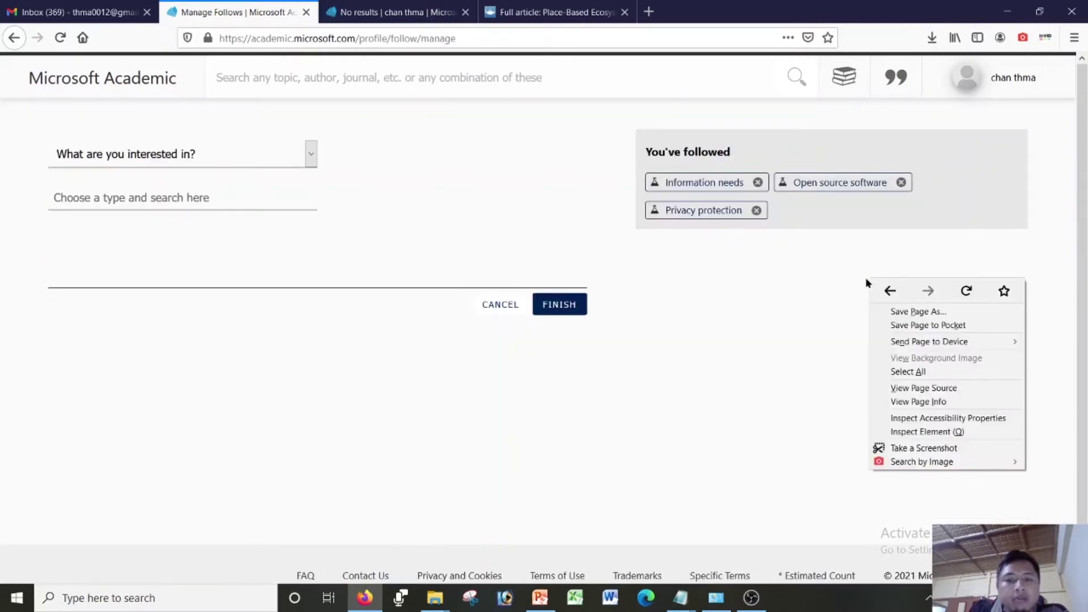
click(14, 38)
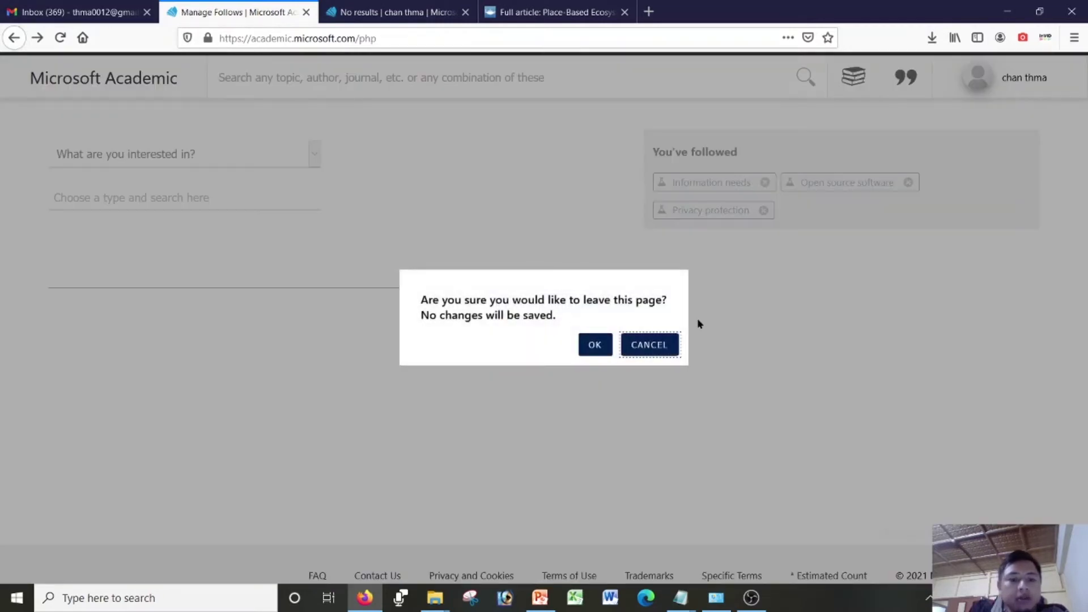
click(591, 347)
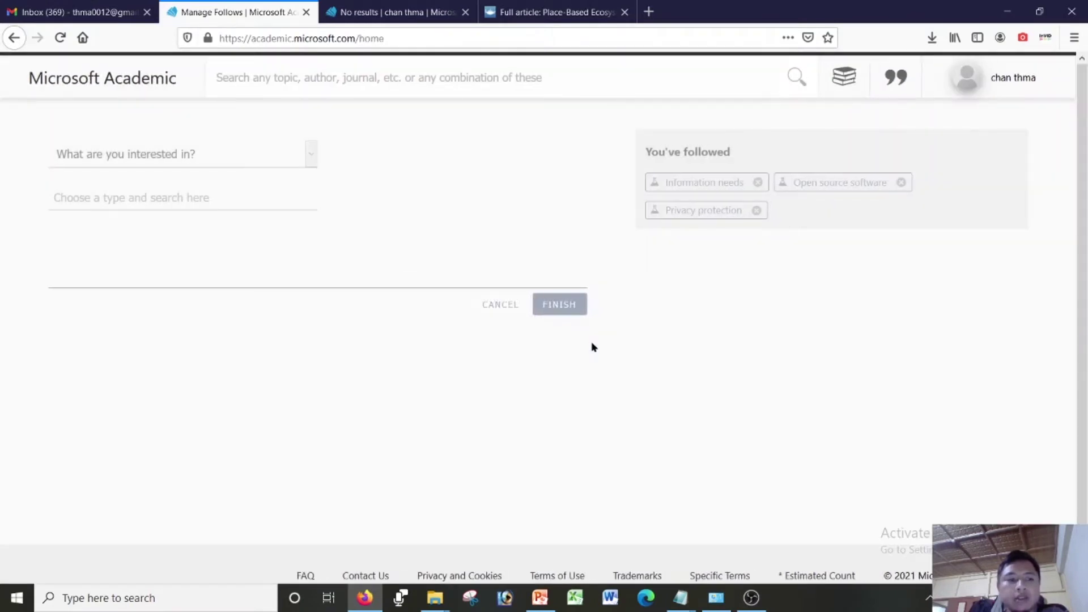
Switch to the profile tab and close the empty search-results tab
click(409, 13)
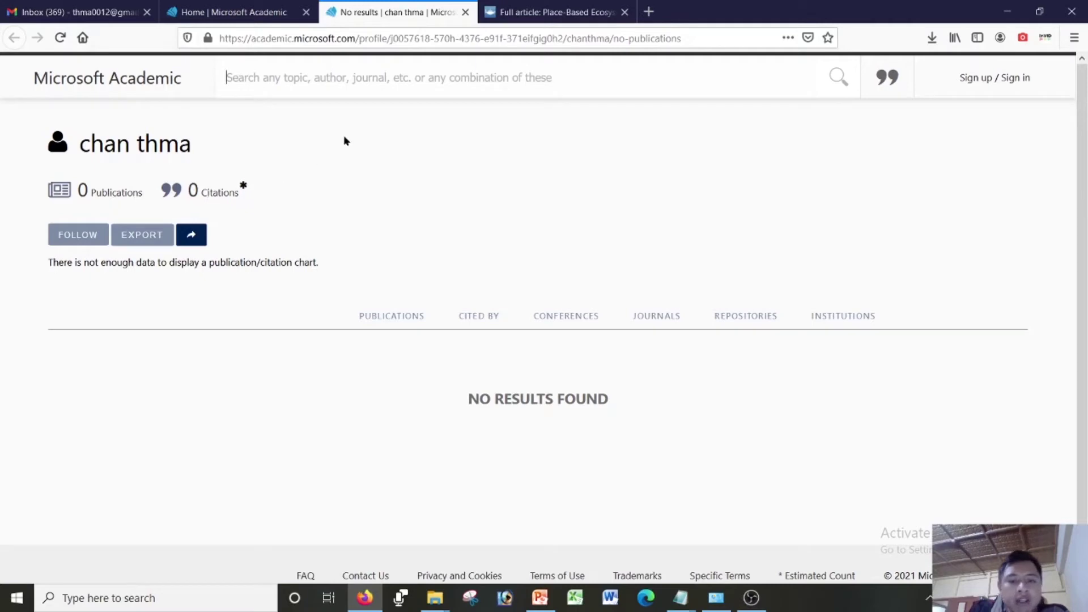
click(466, 12)
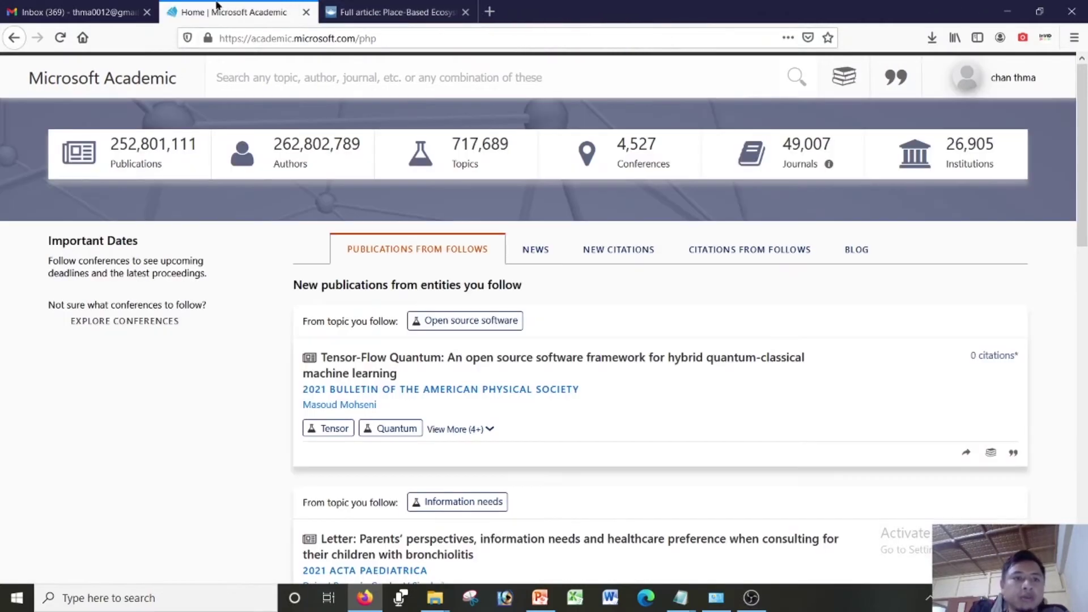
click(1007, 90)
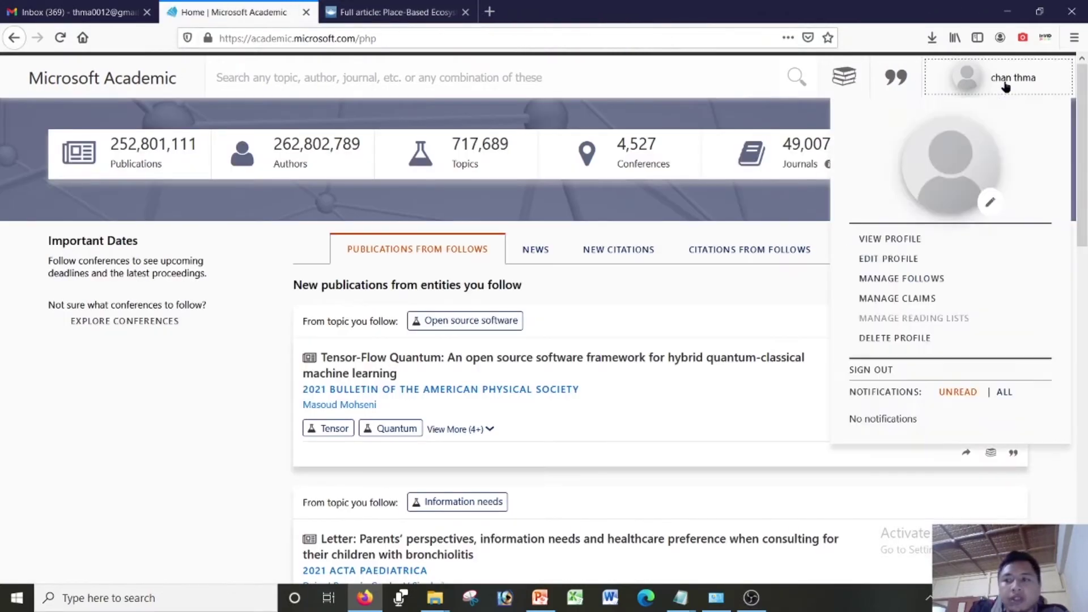
Open Manage Follows in a new tab, sign in there with Google, and return to the claim tab
right_click(888, 283)
click(901, 288)
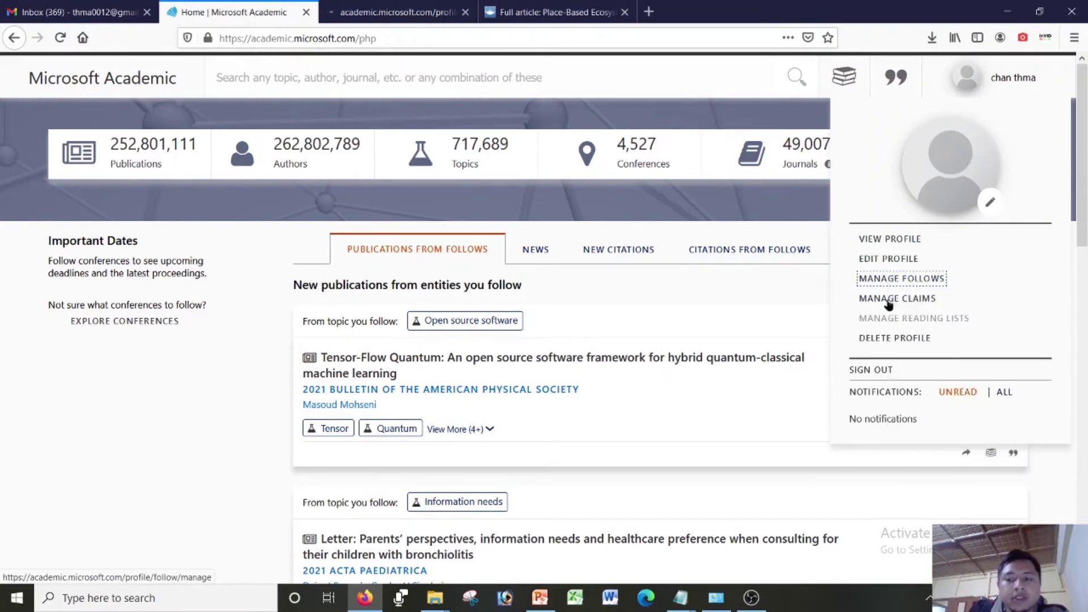
click(439, 6)
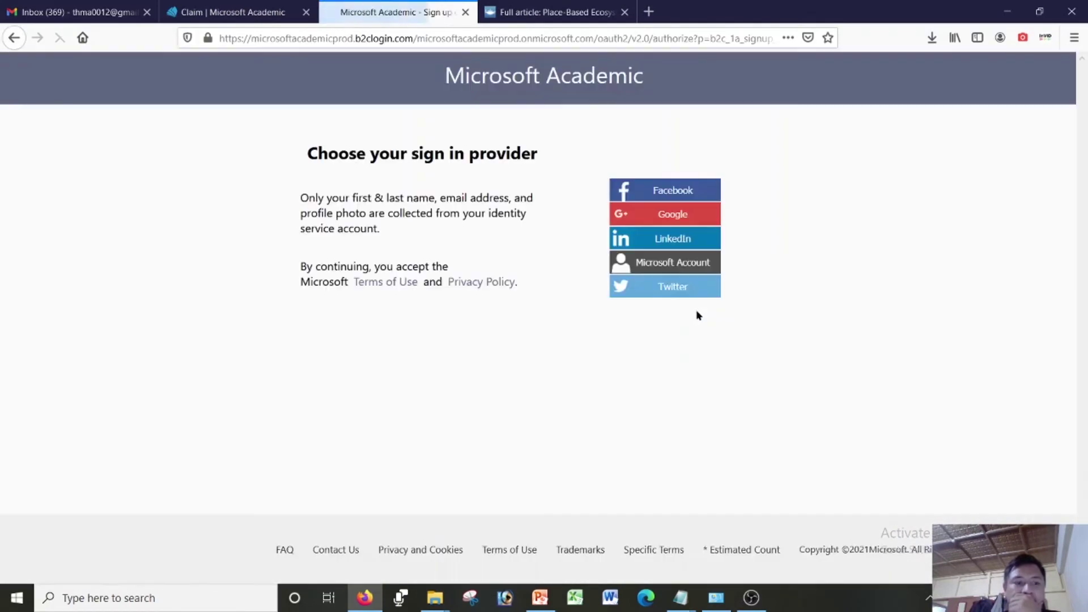
click(673, 214)
click(192, 7)
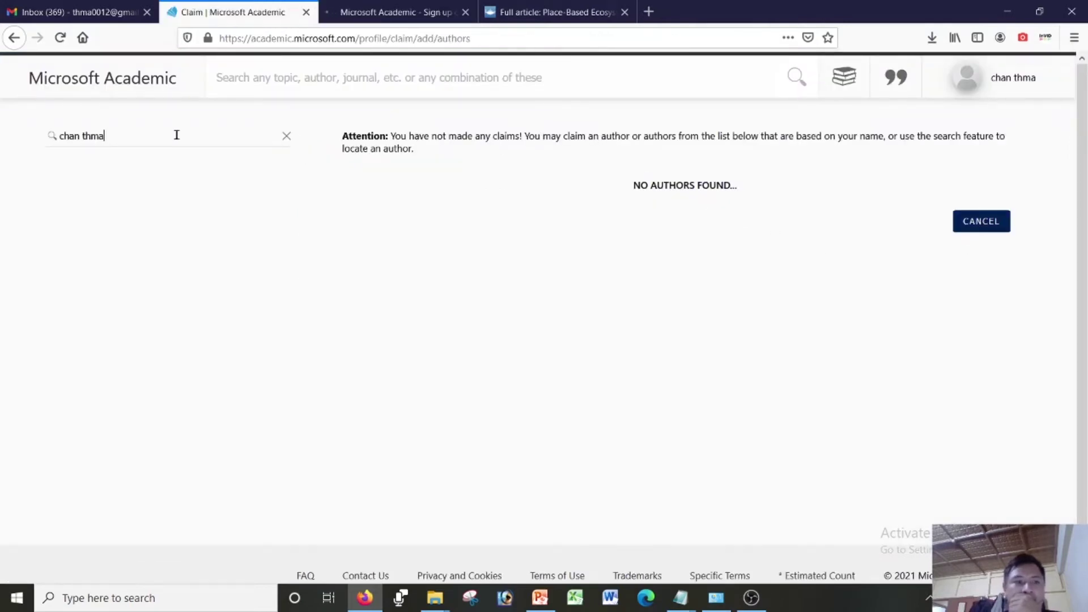
Search the claim page for other author names, review a suggested author's citations, then query another name
drag(175, 135, 44, 135)
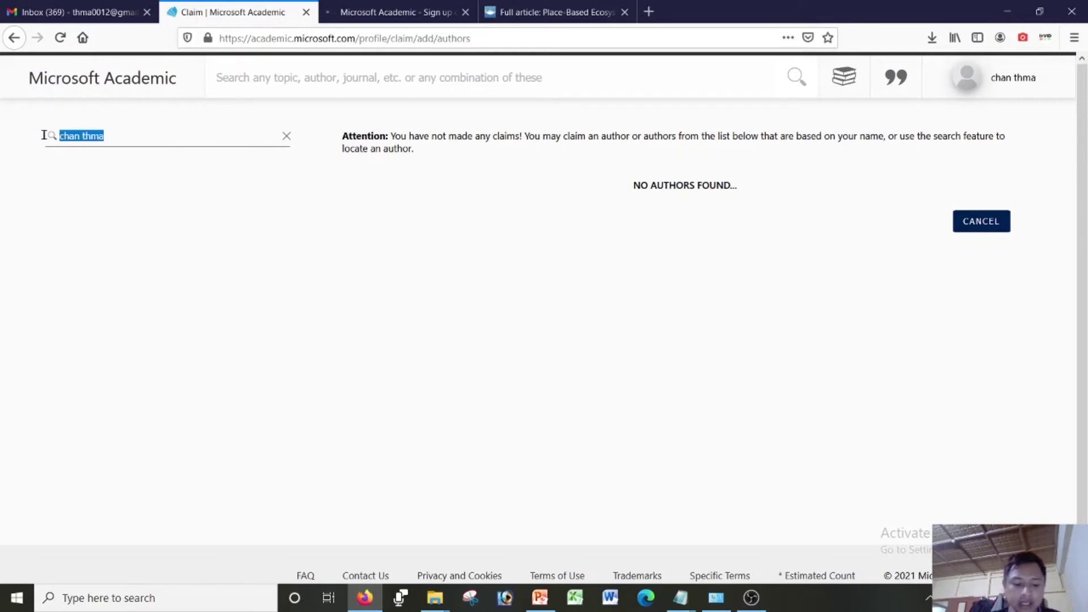
text(shantan)
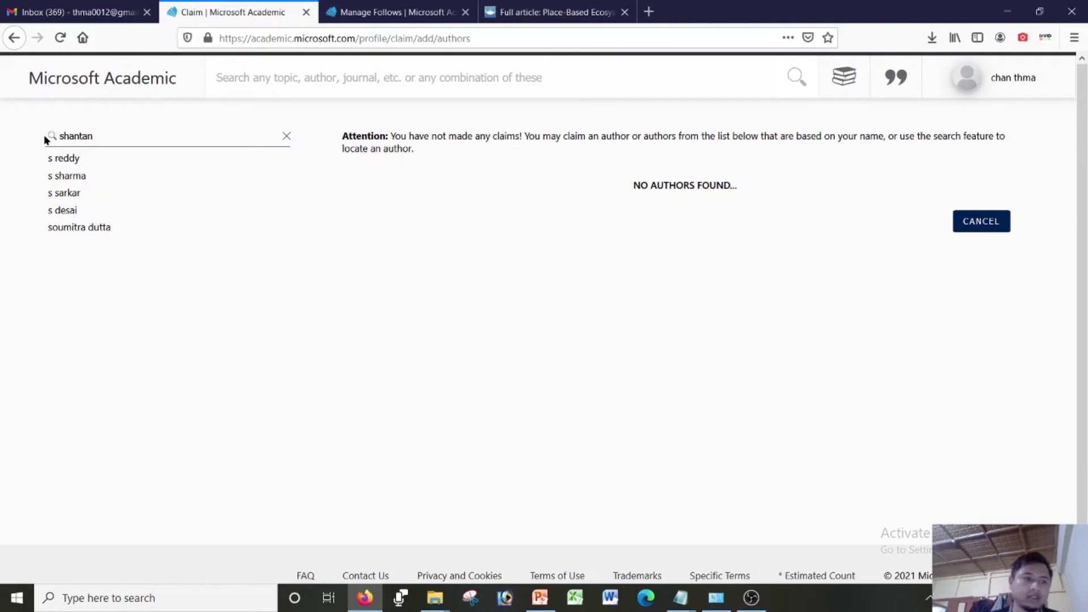
click(72, 158)
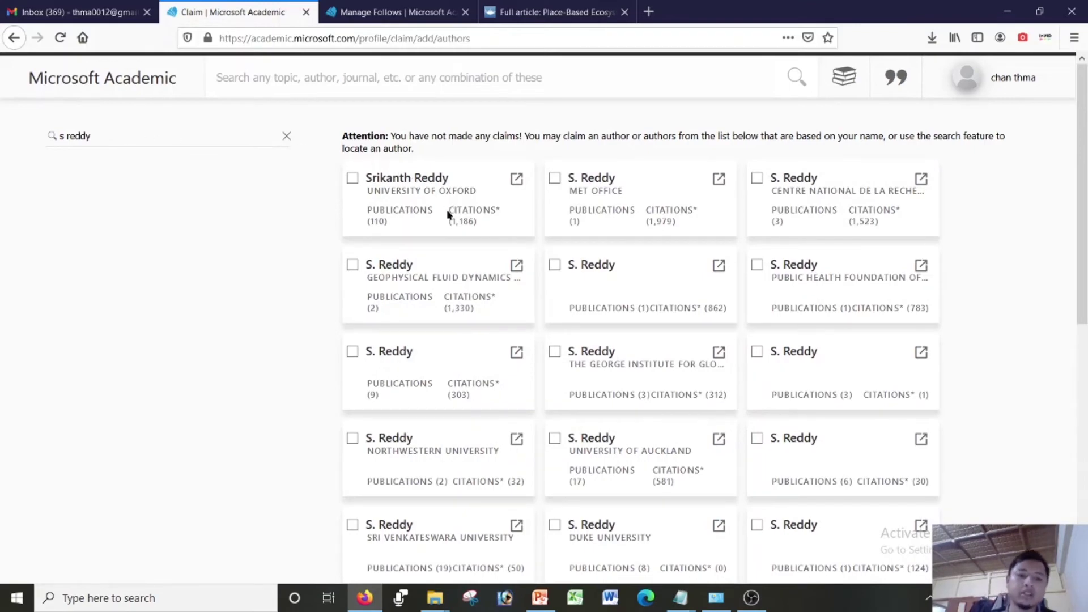
drag(447, 213, 495, 211)
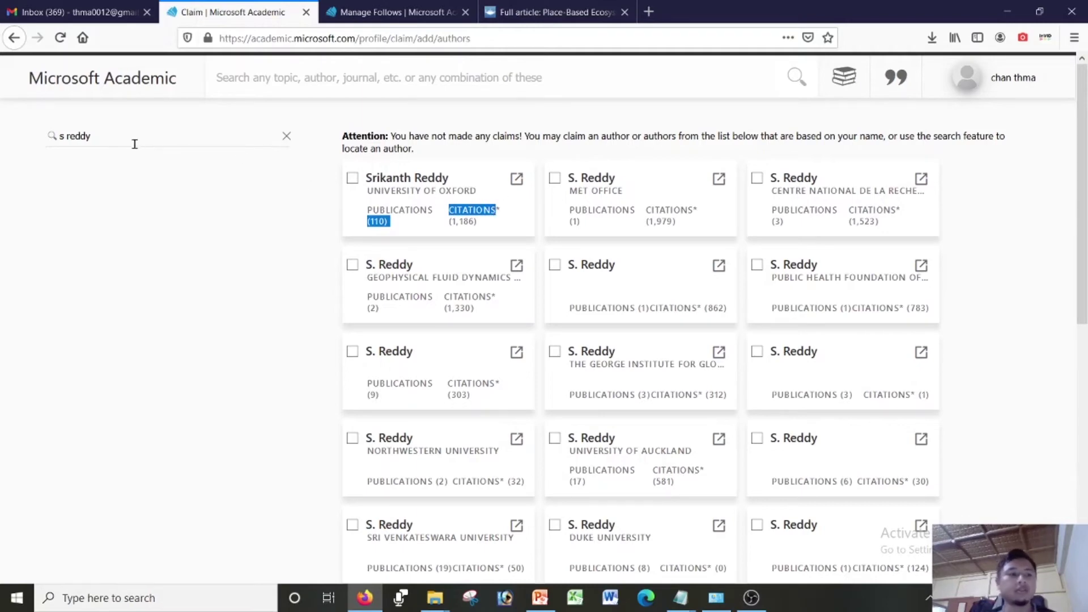
drag(130, 142, 32, 126)
text(chanlang)
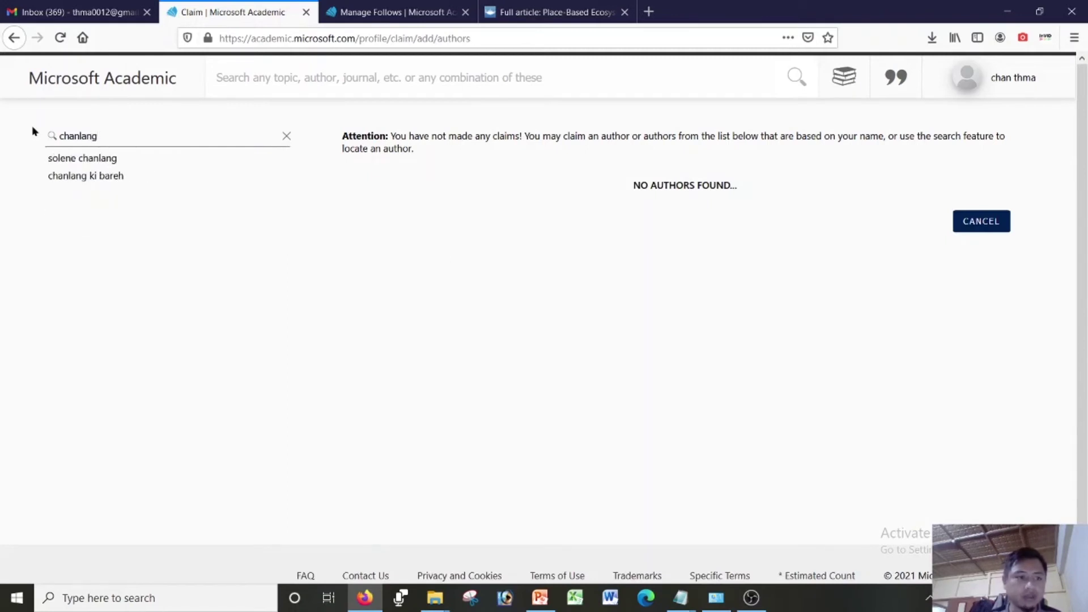
Select the suggested author, claim its 1 of 1 paper 'The Implementation of Koha Web-OPAC', and save
click(86, 174)
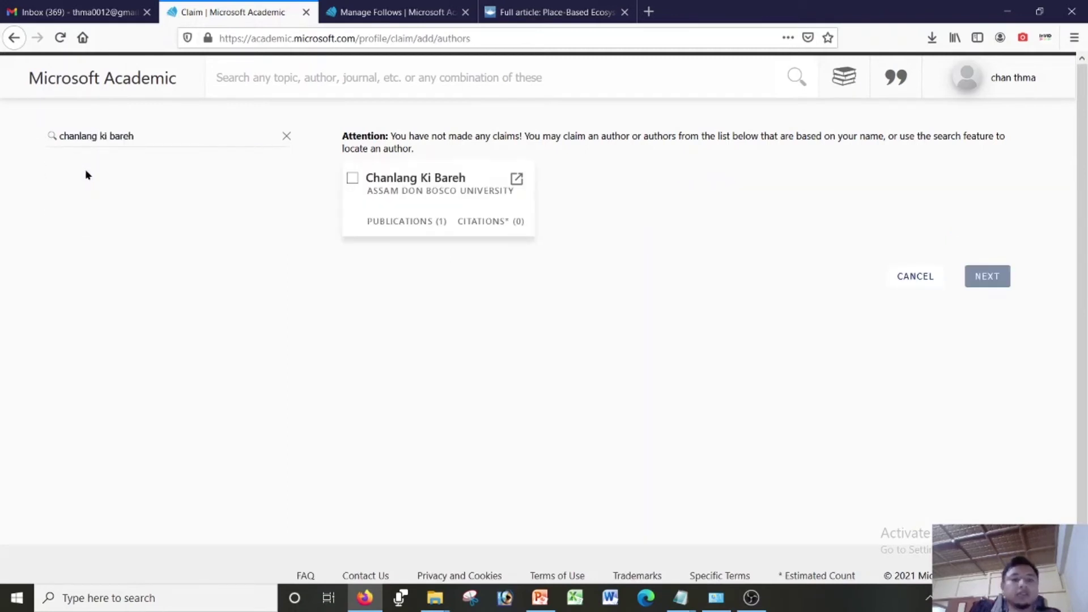
click(352, 179)
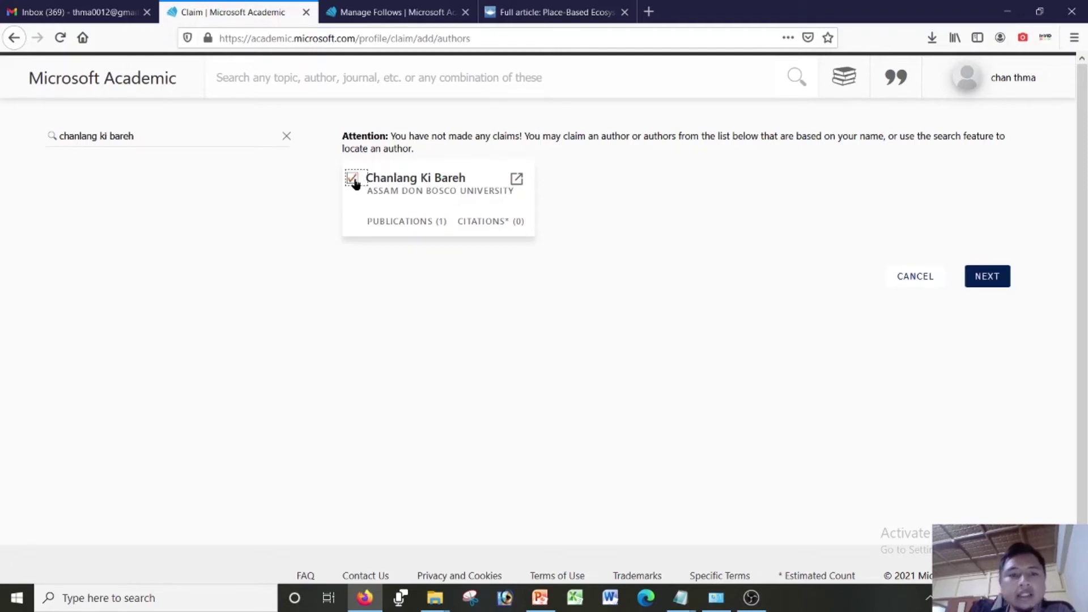
click(993, 276)
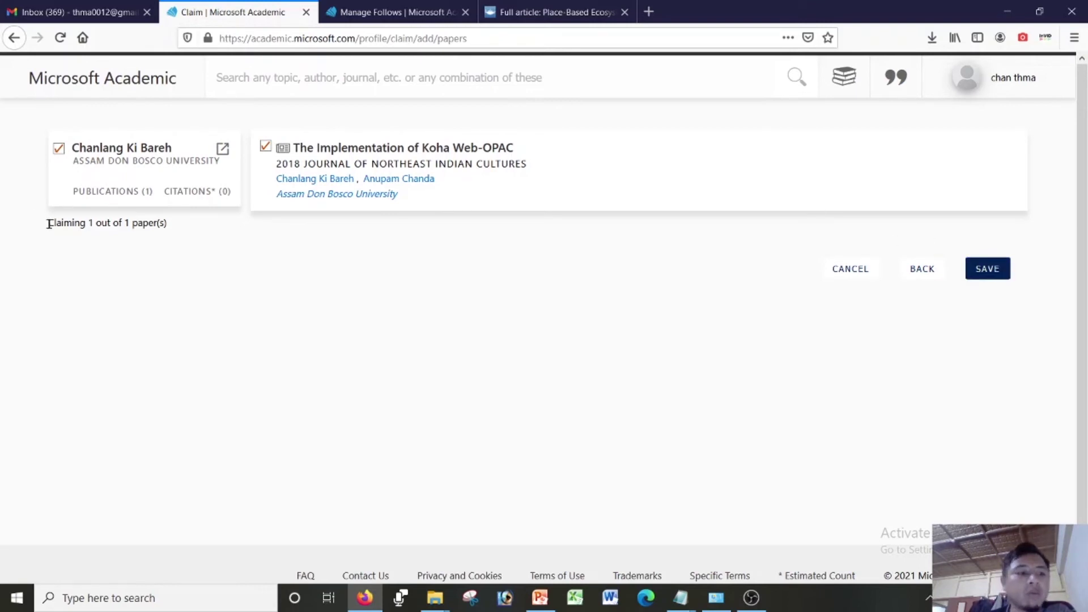
drag(48, 222, 163, 221)
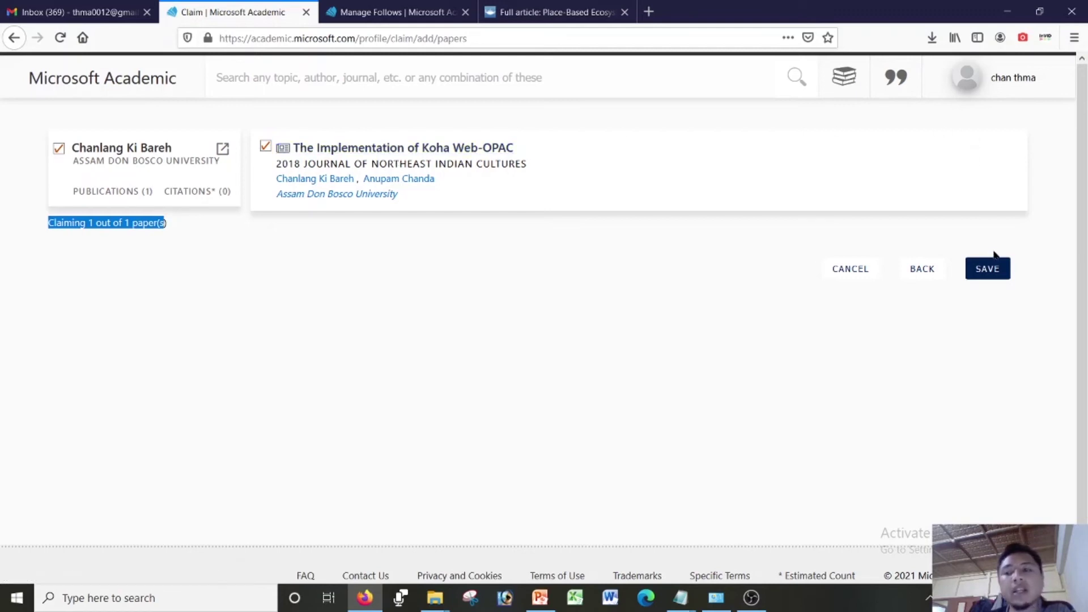
click(993, 270)
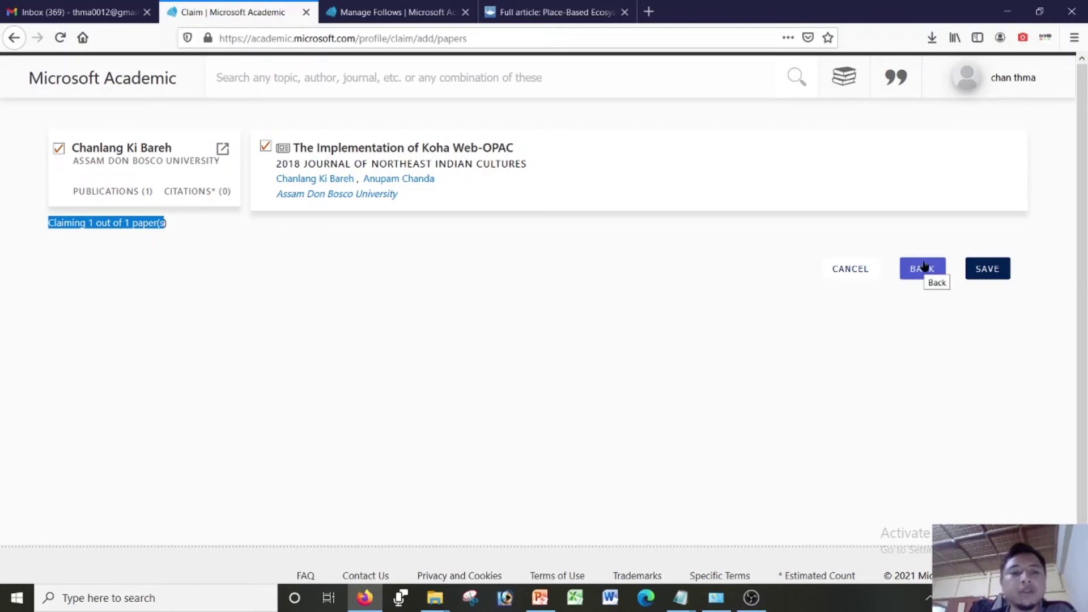
click(987, 89)
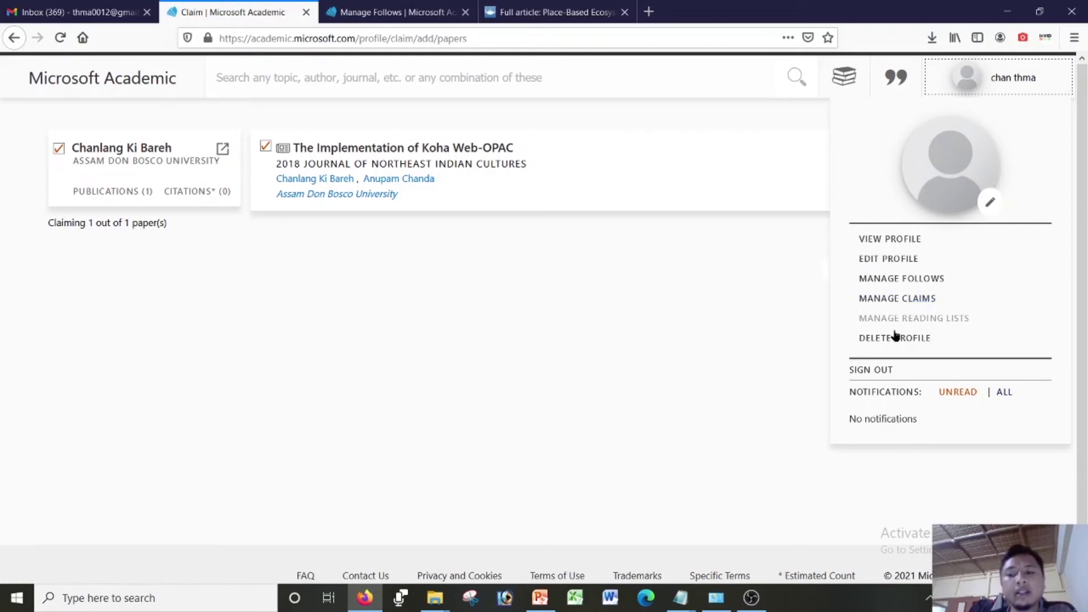
Go to the profile, confirm leaving the claim page, and close the empty profile tab
click(880, 240)
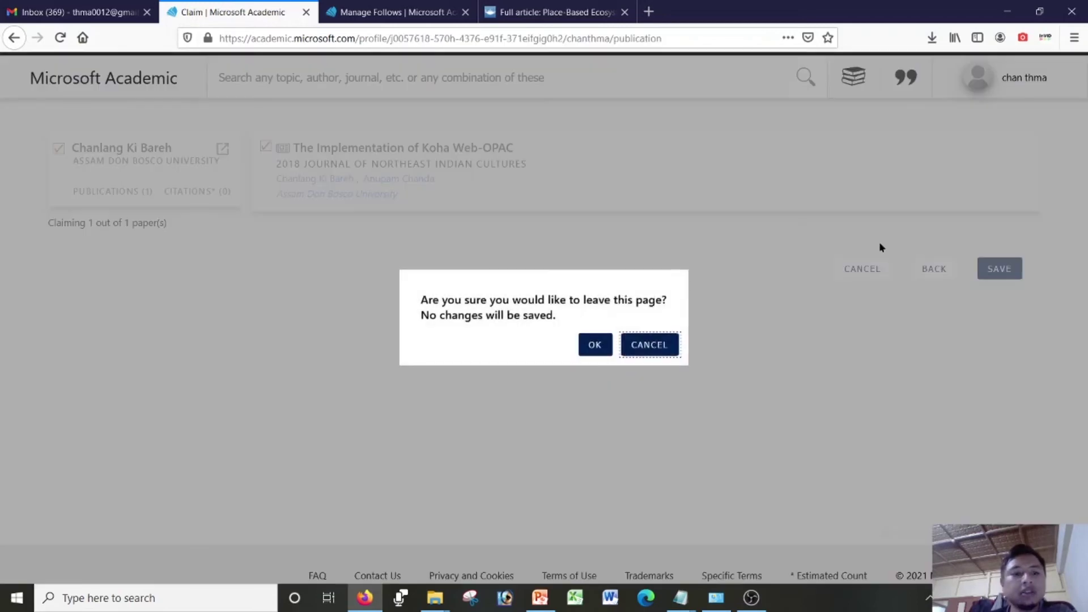
click(591, 344)
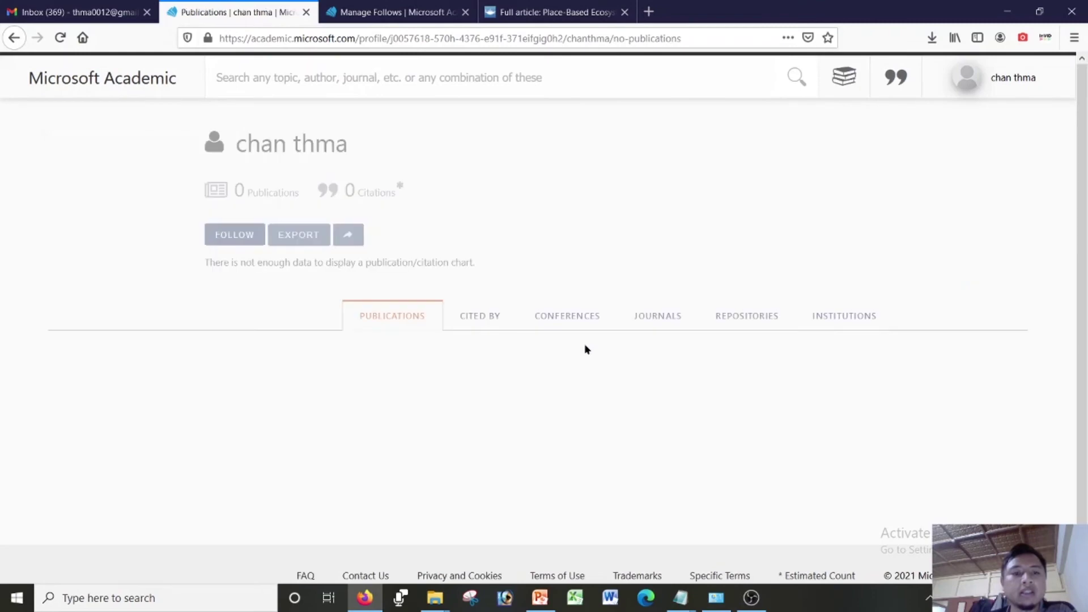
key(ctrl+w)
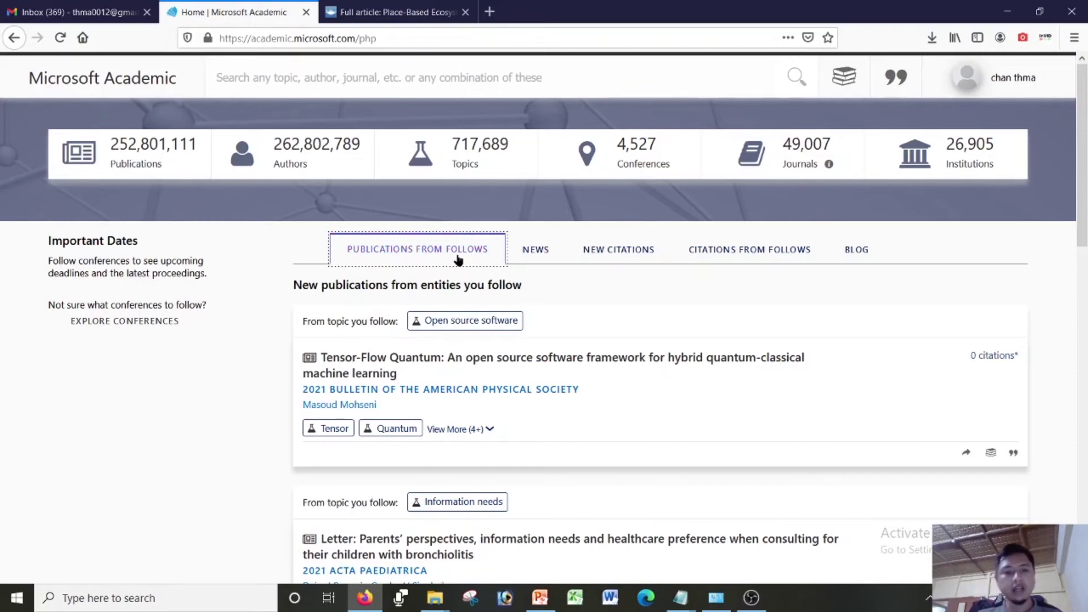
Scroll down the Publications From Follows feed on the home page and back up
scroll(542, 474, down, 8)
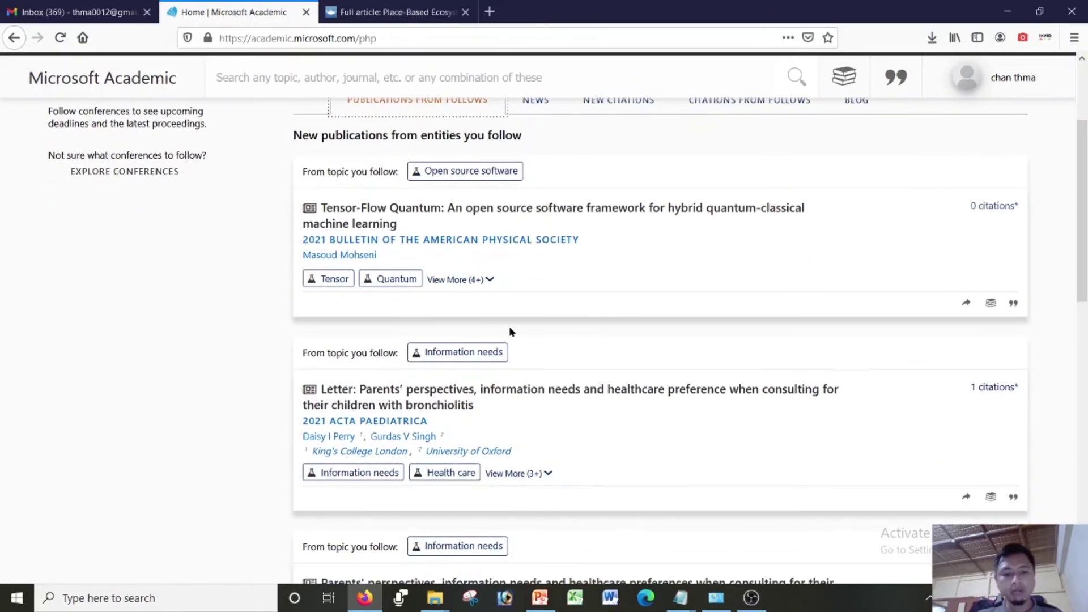
scroll(505, 427, down, 8)
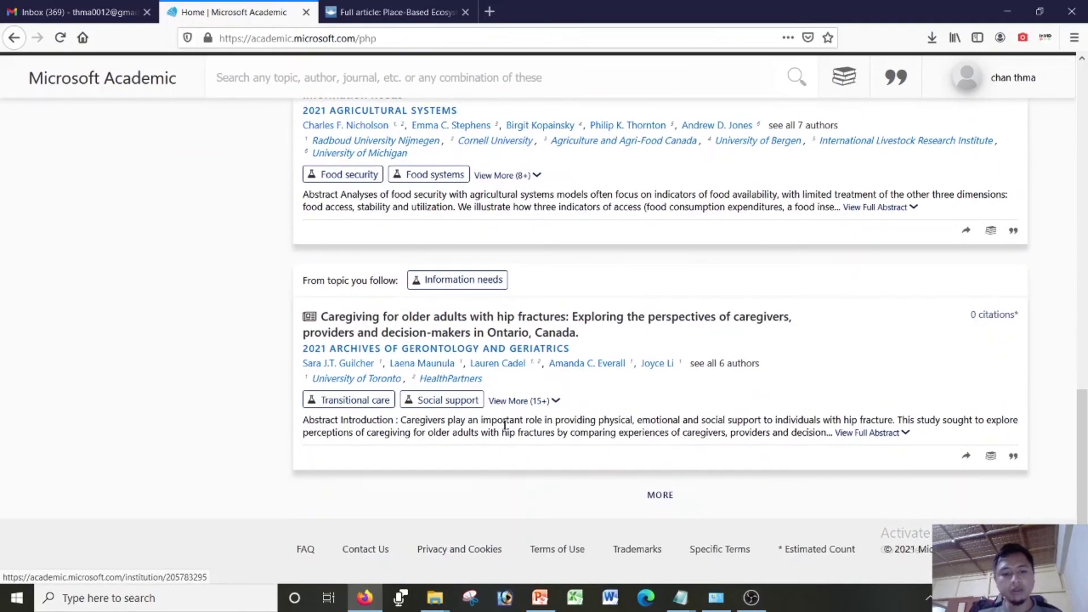
scroll(505, 426, up, 15)
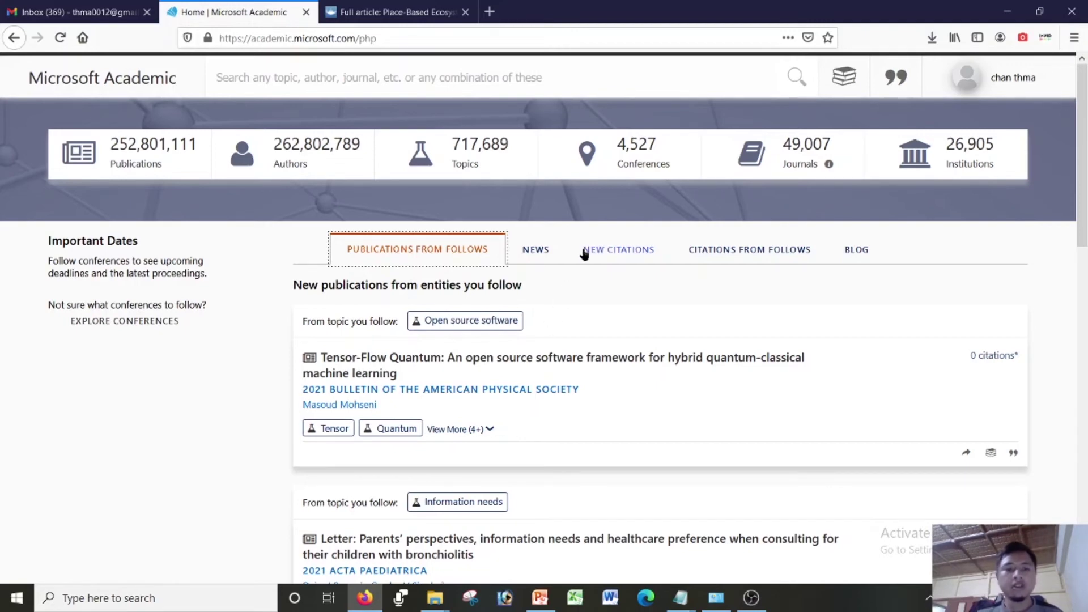
Type 'vksdjbkj' in the site search box, then clear it and dismiss the search
click(426, 77)
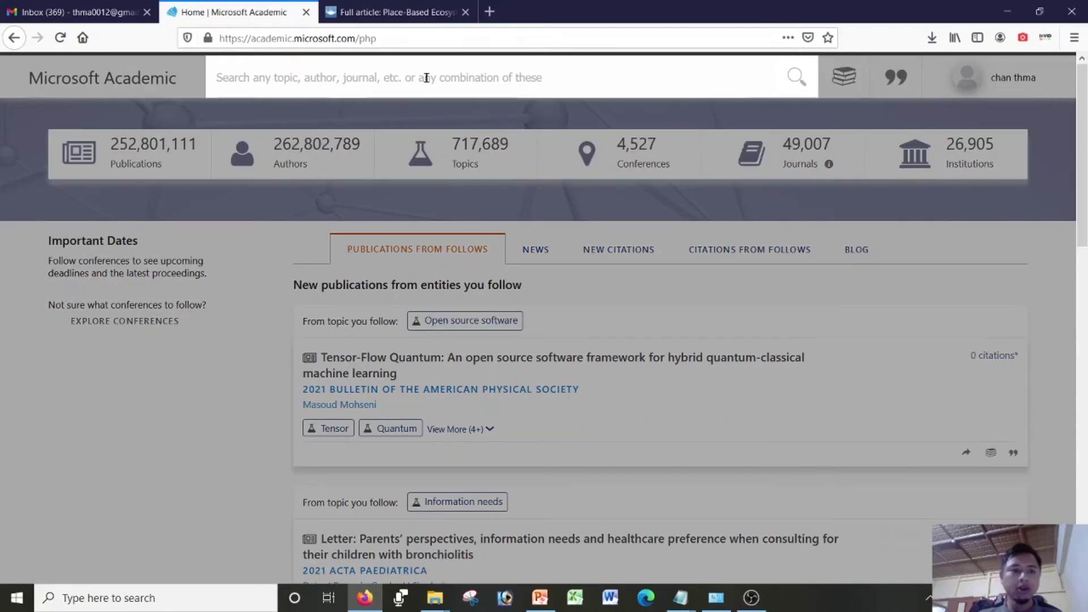
text(vksdjbkj)
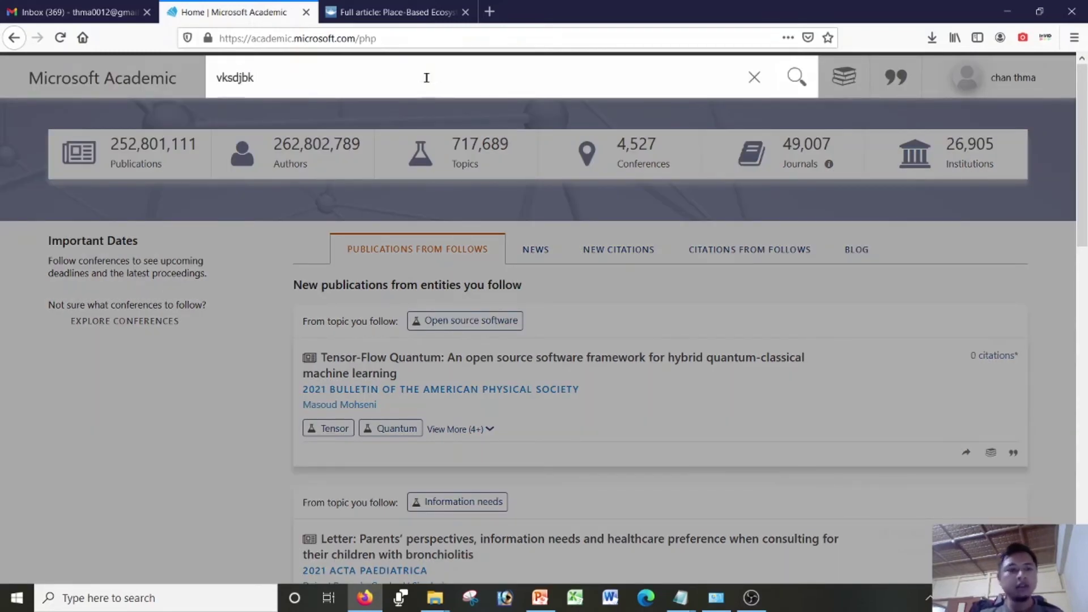
key(ctrl+a)
key(BackSpace)
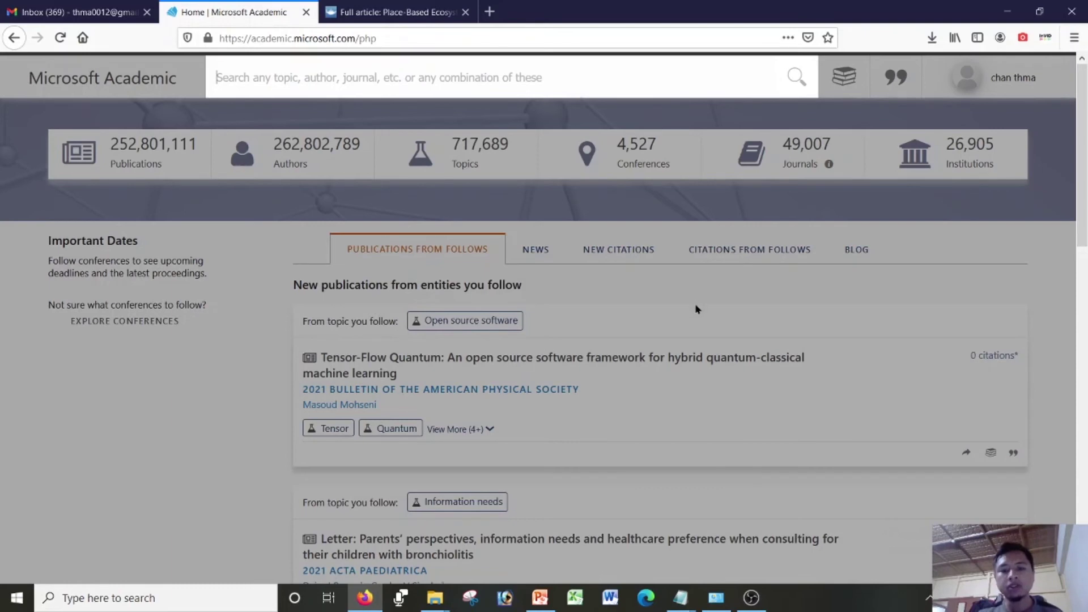
click(696, 309)
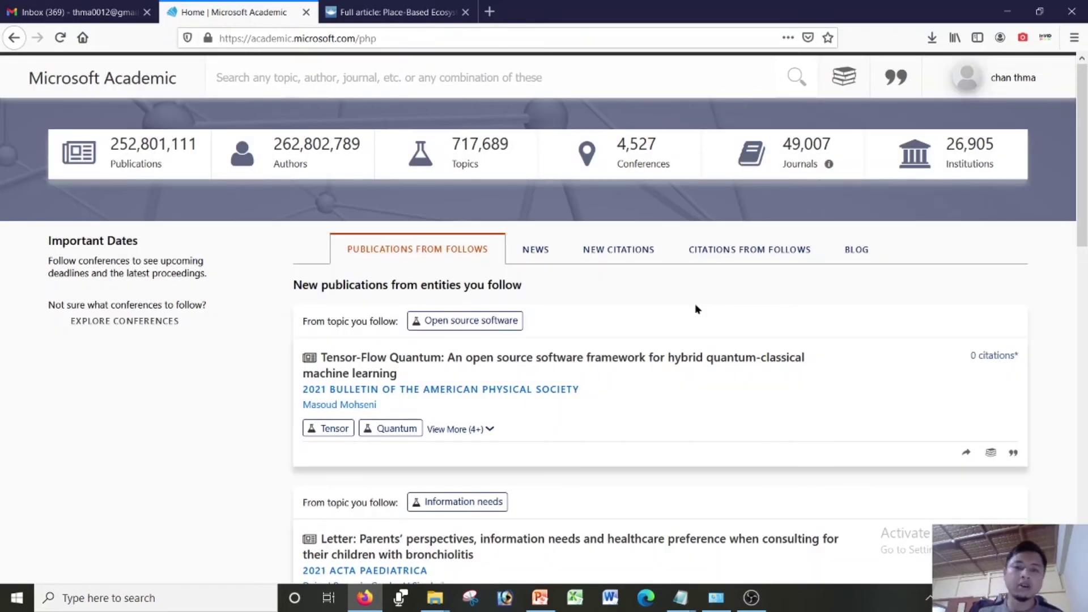
Open the Tensor-Flow Quantum paper from the followed-topics feed
click(457, 78)
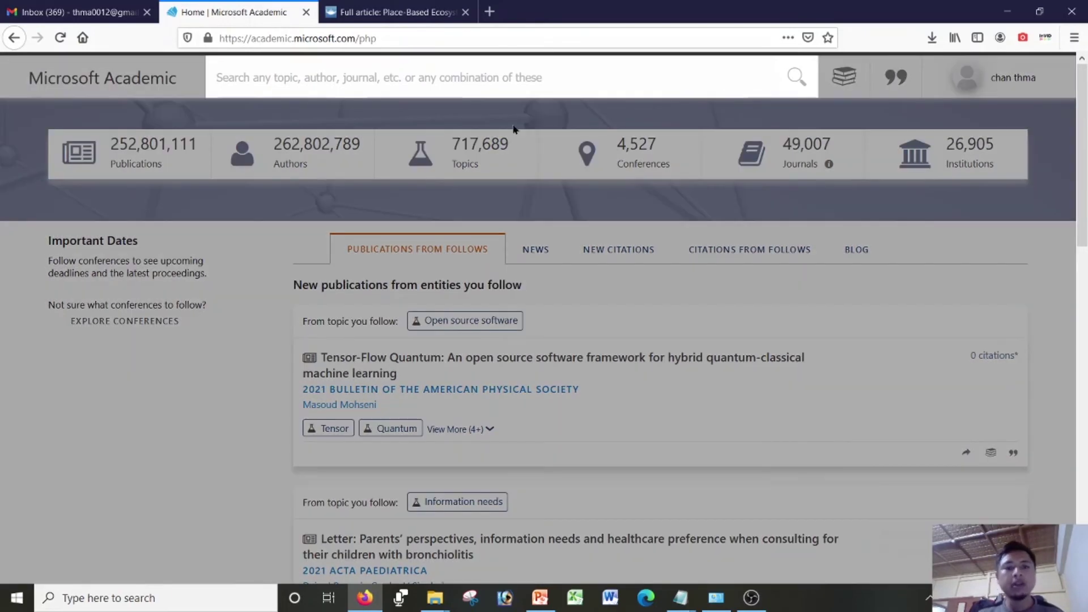
click(773, 355)
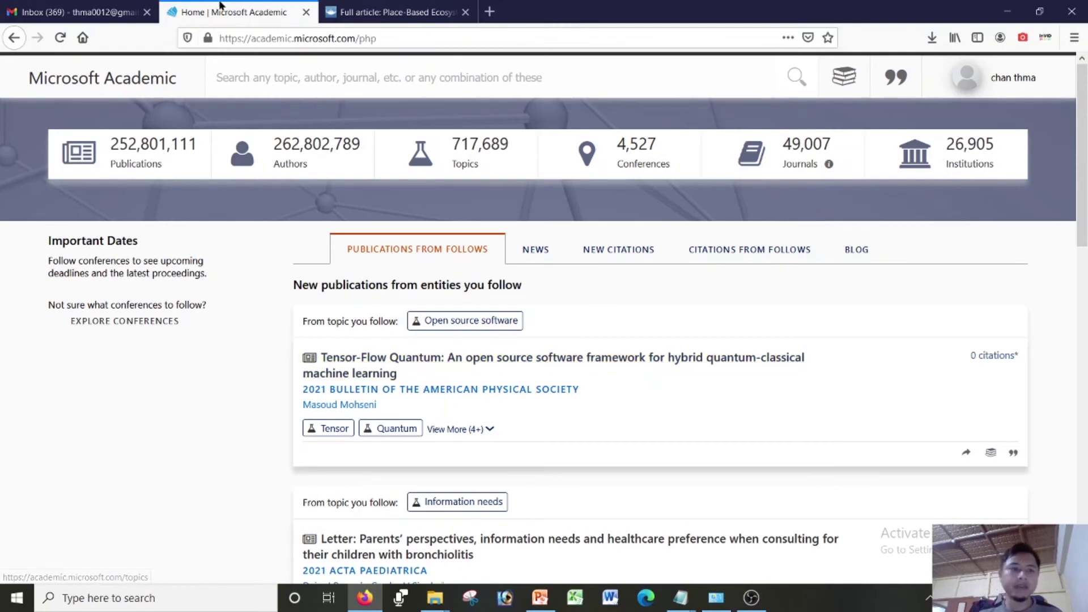
click(599, 357)
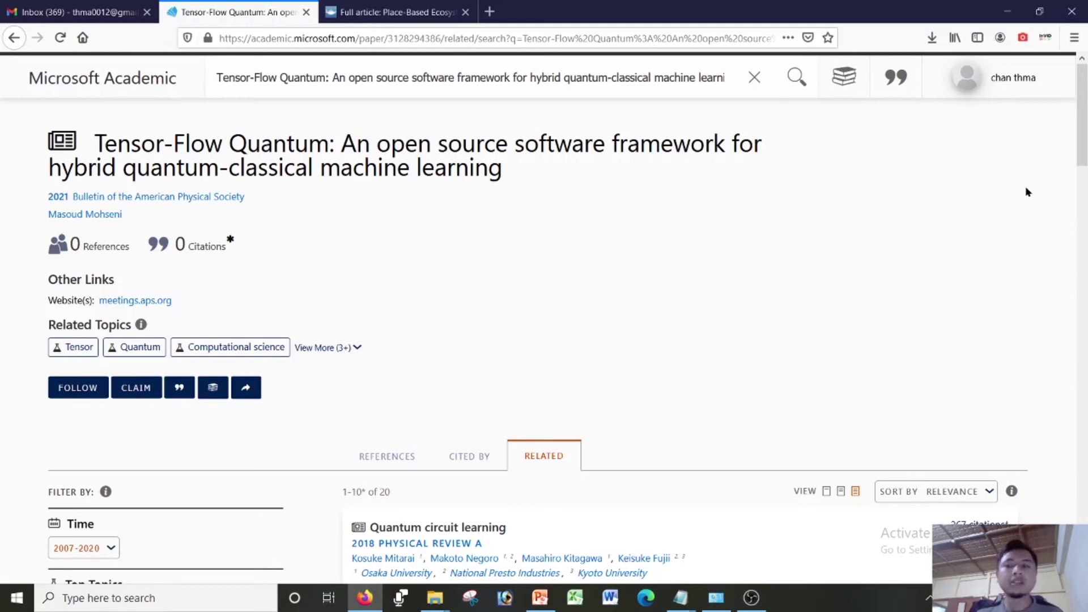
Open the account menu, then go back from the Tensor-Flow Quantum paper to the home page
click(1019, 81)
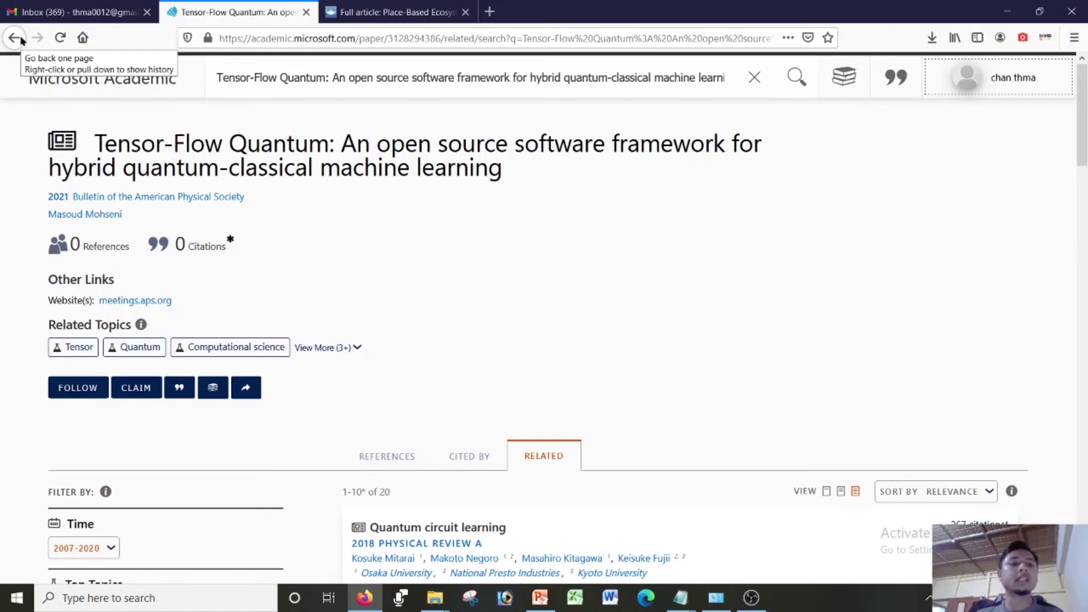
click(14, 38)
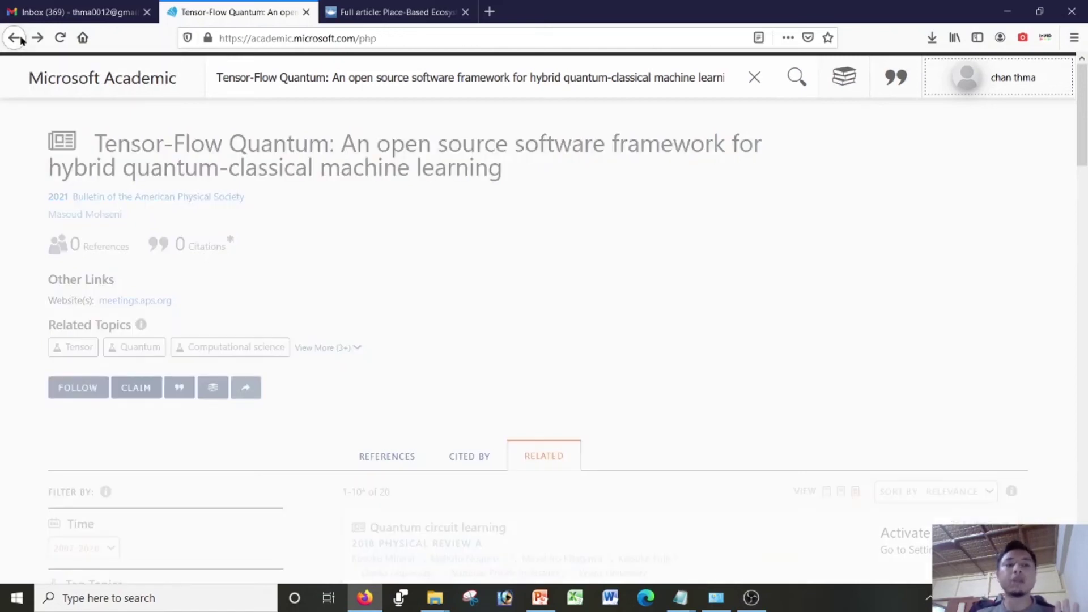
click(631, 253)
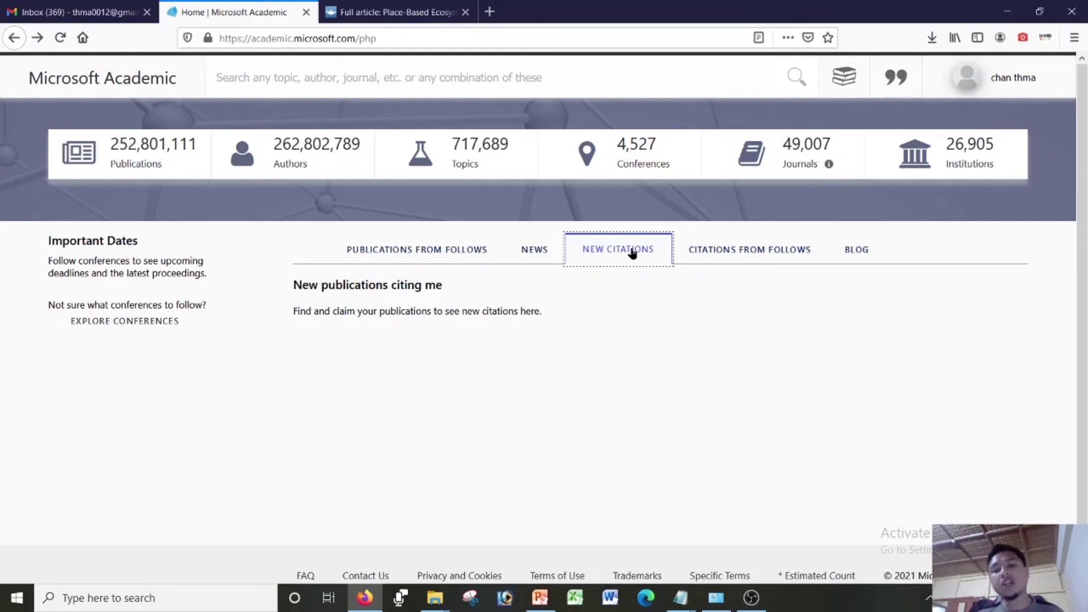
click(730, 253)
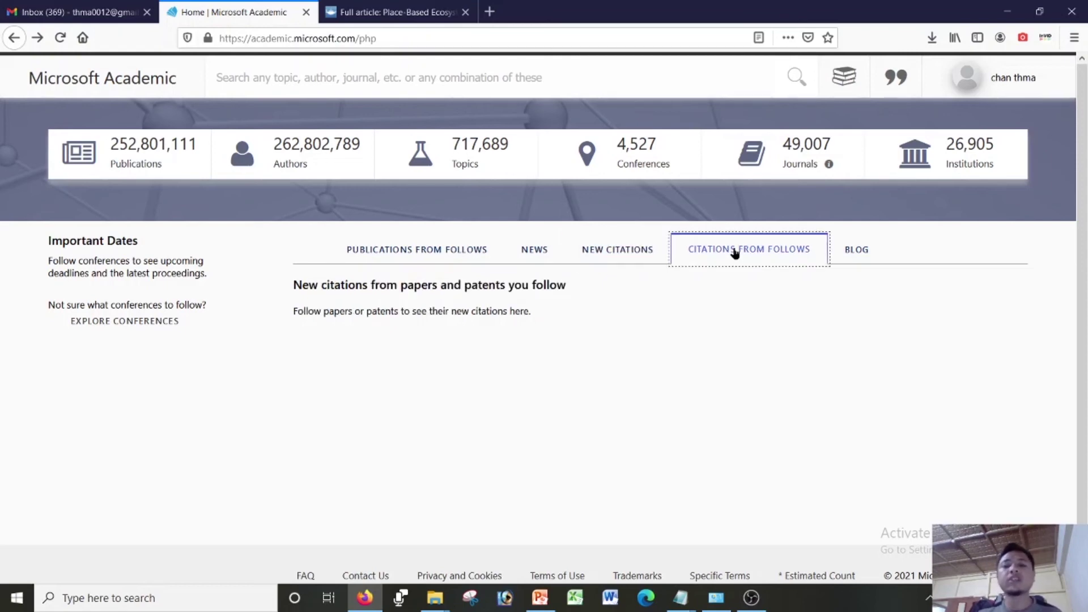
click(623, 256)
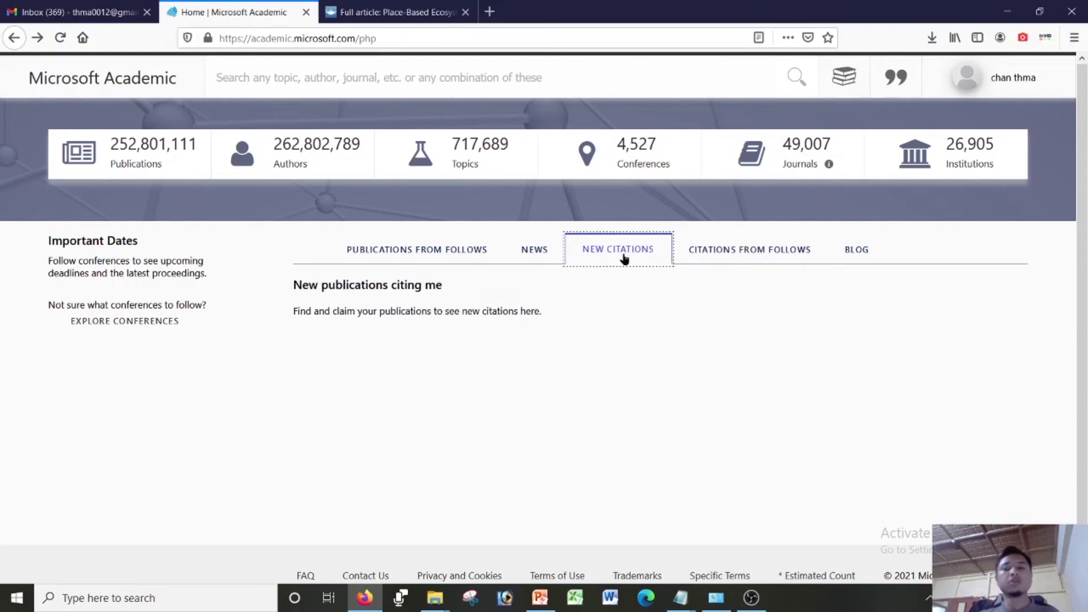
scroll(629, 391, down, 1)
scroll(629, 397, up, 1)
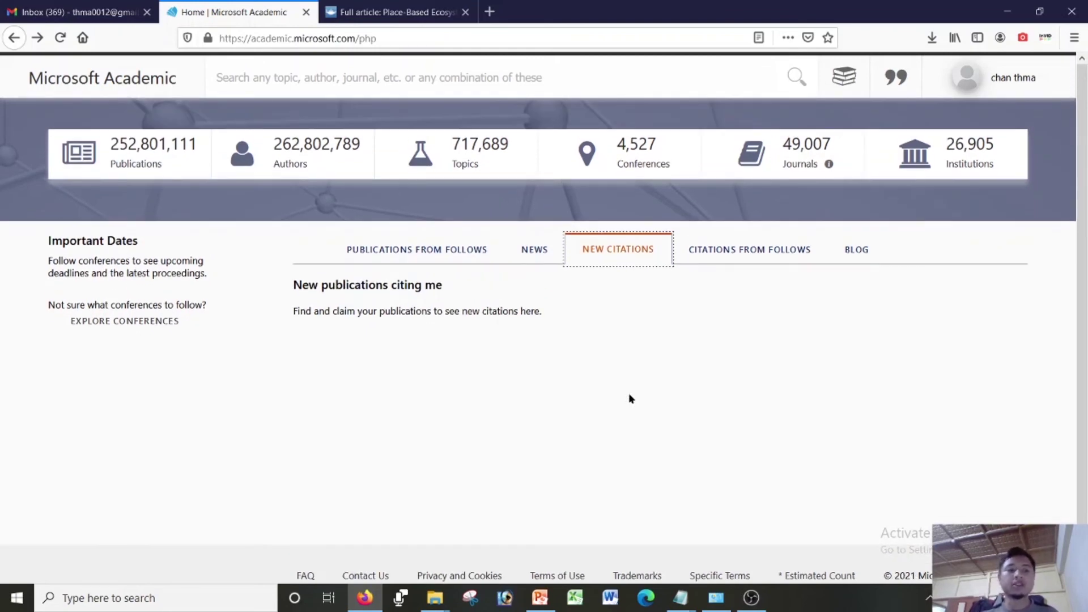
key(F5)
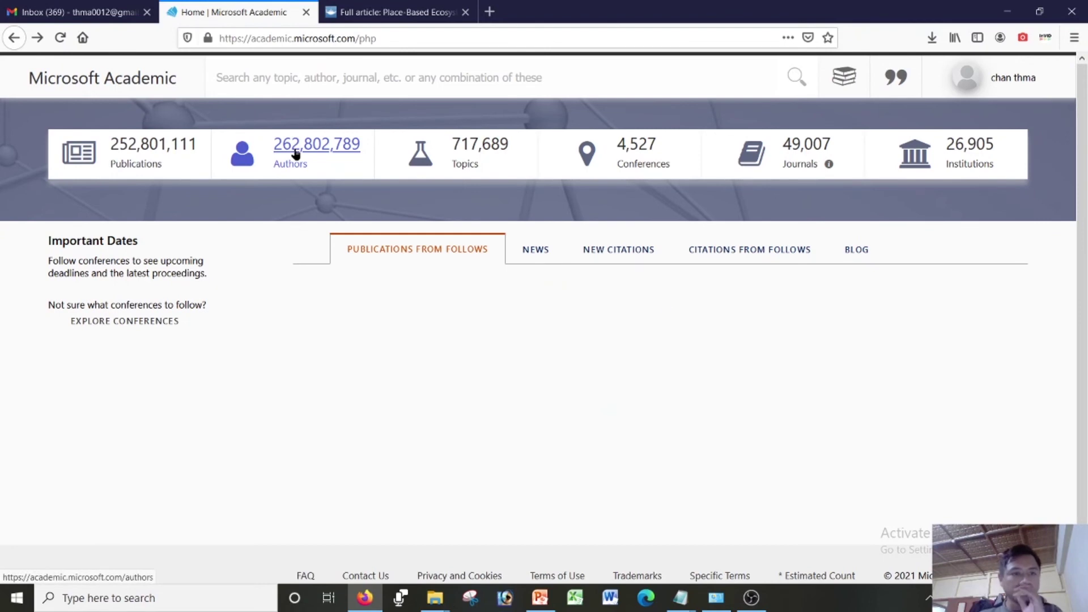
click(361, 82)
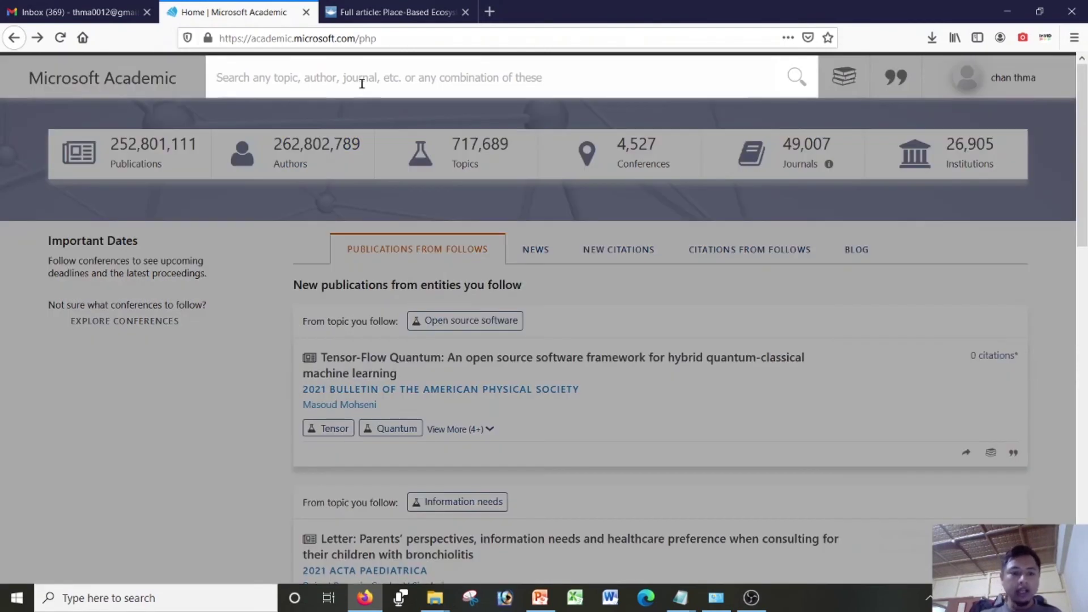
click(612, 393)
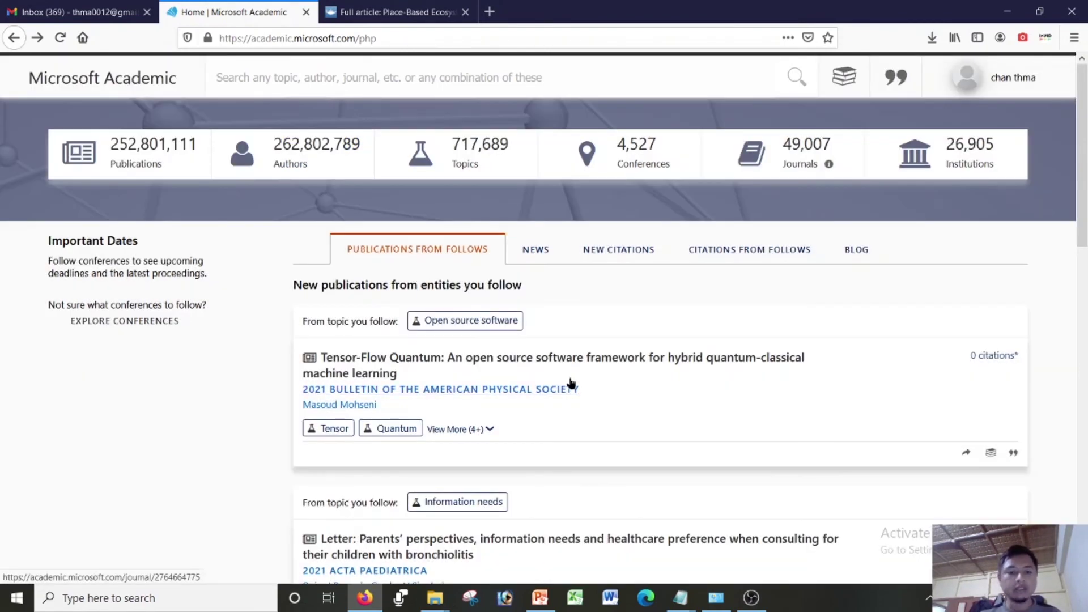
click(491, 364)
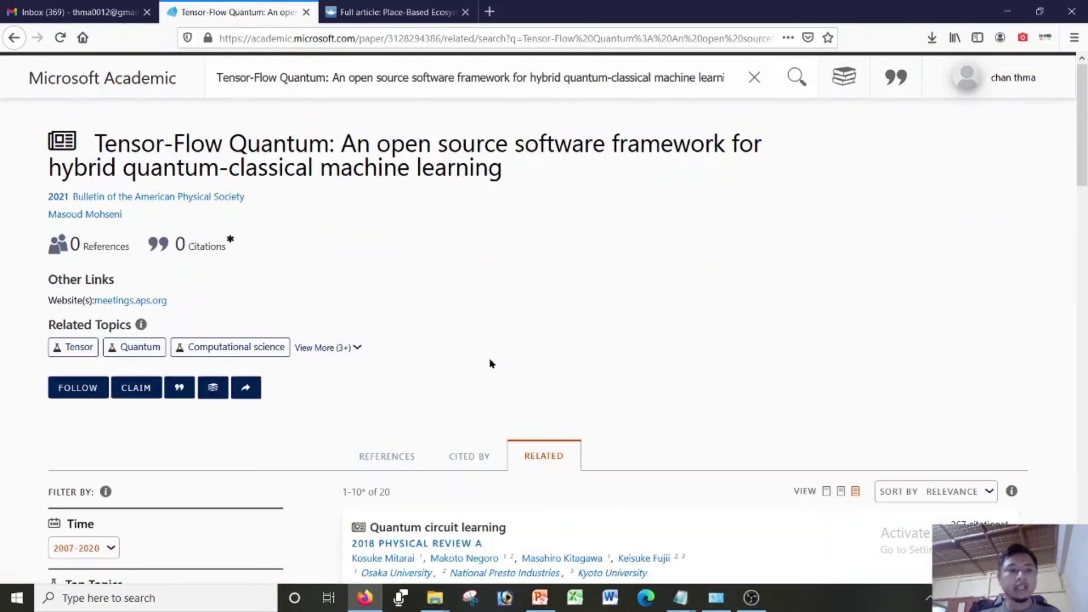
click(427, 38)
click(428, 37)
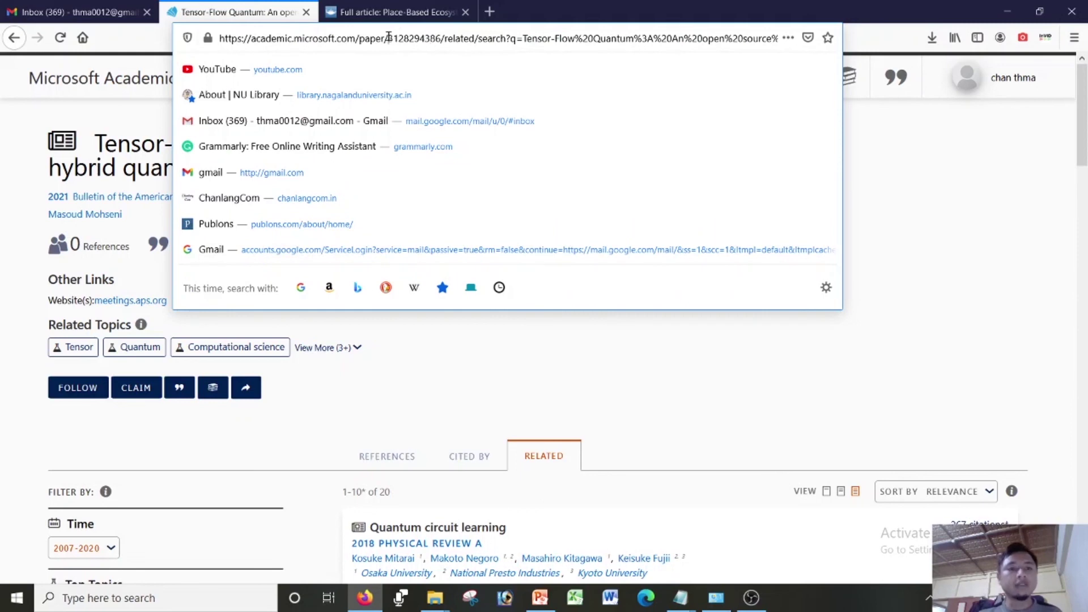
drag(389, 37, 442, 38)
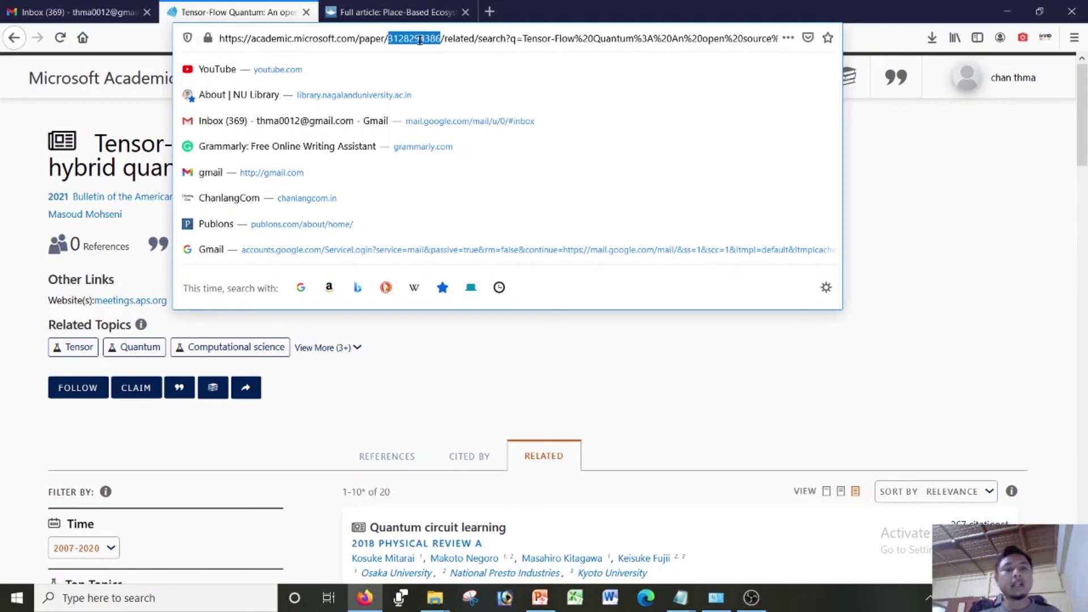
click(441, 38)
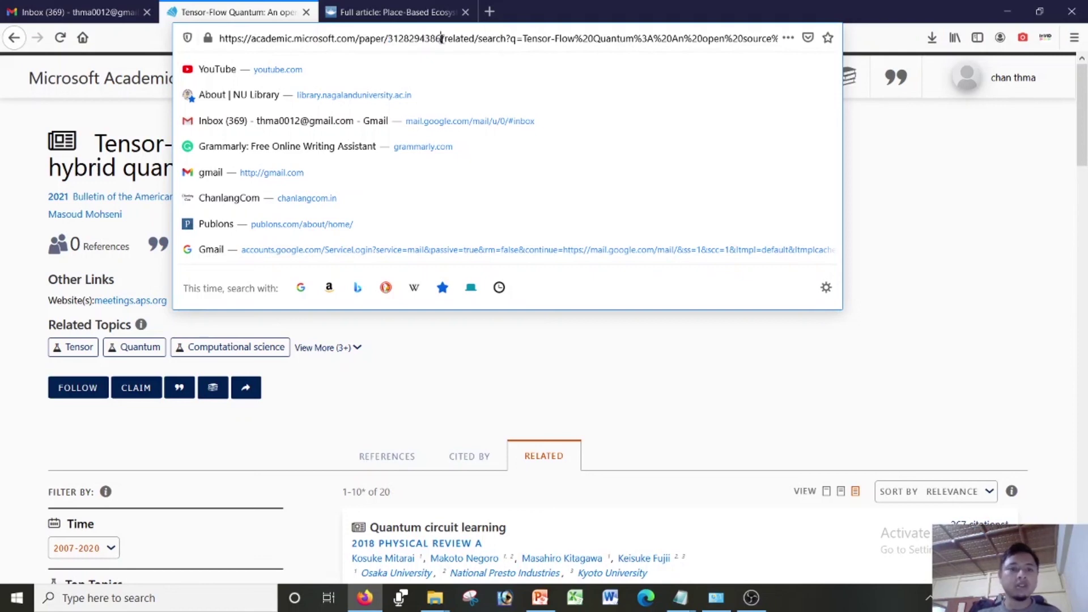
drag(441, 38, 389, 38)
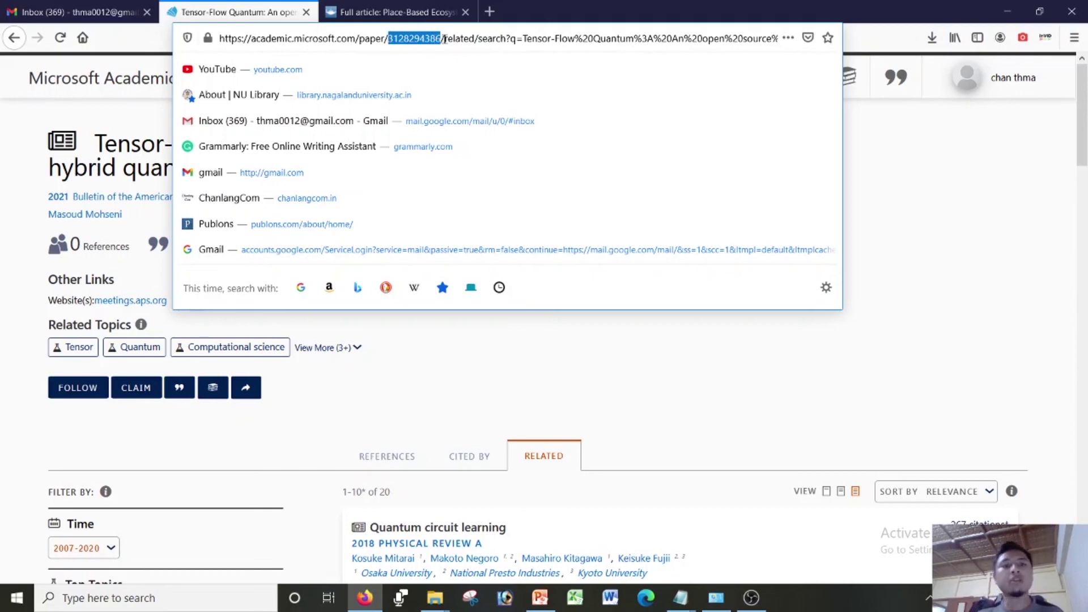
click(875, 196)
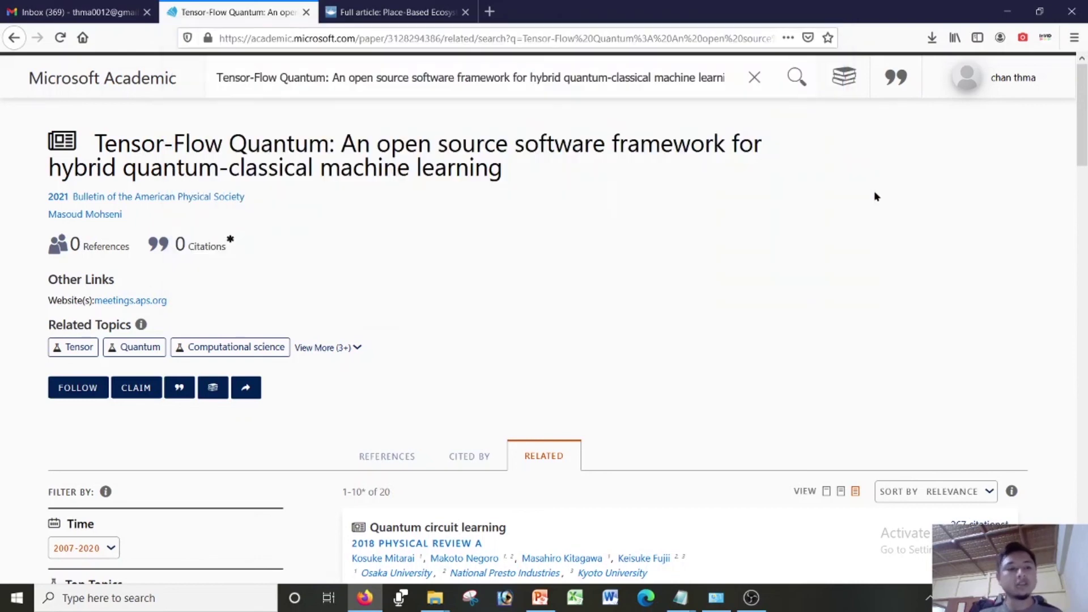
Return to the home page and scroll the Publications From Follows feed down and back up
click(19, 38)
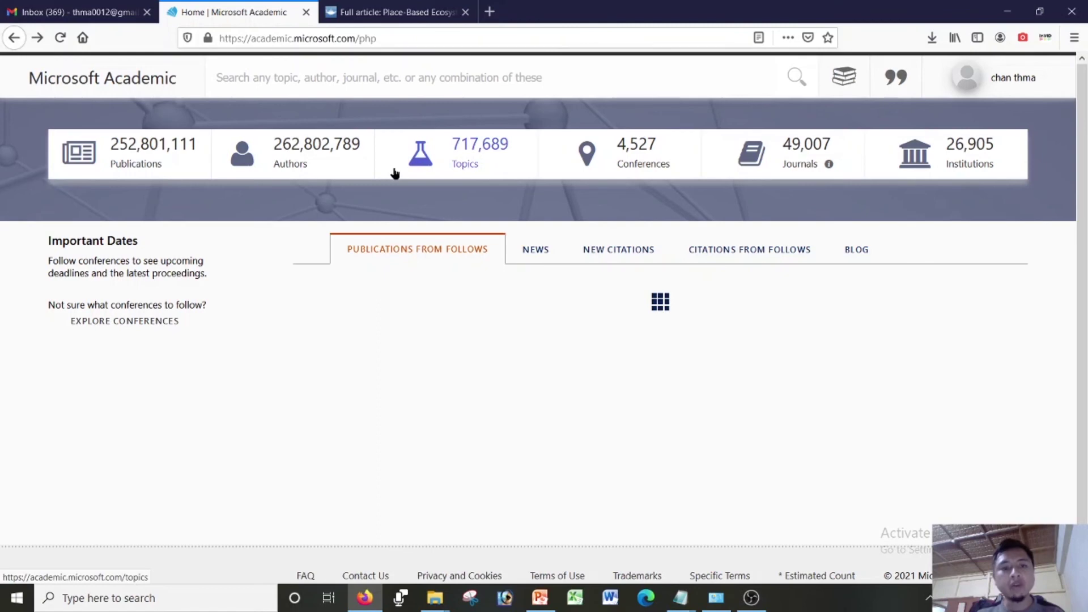
scroll(551, 253, down, 6)
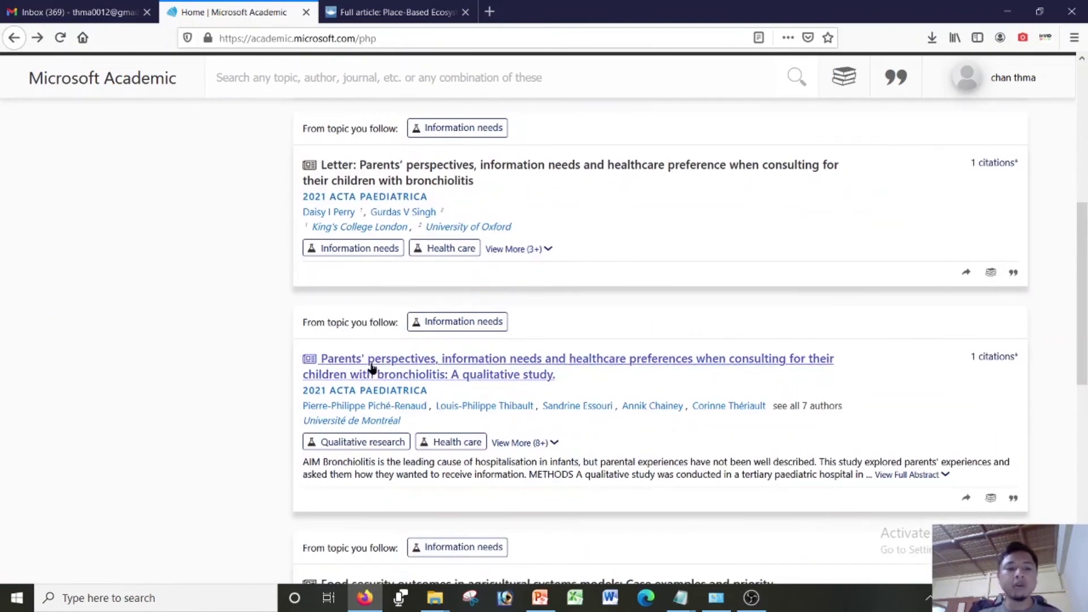
scroll(559, 260, up, 5)
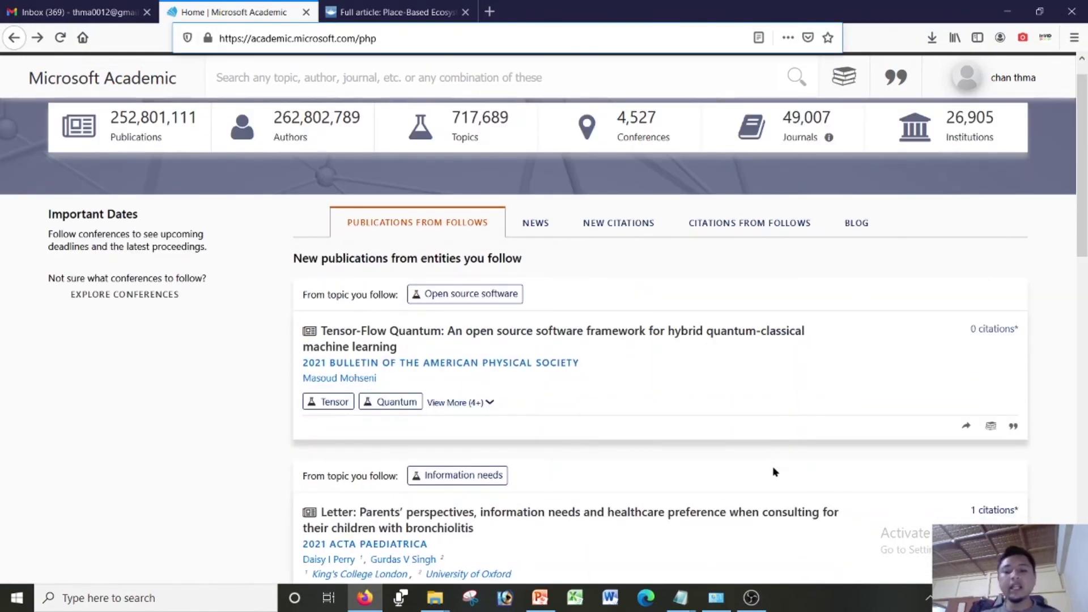
mouse_move(754, 605)
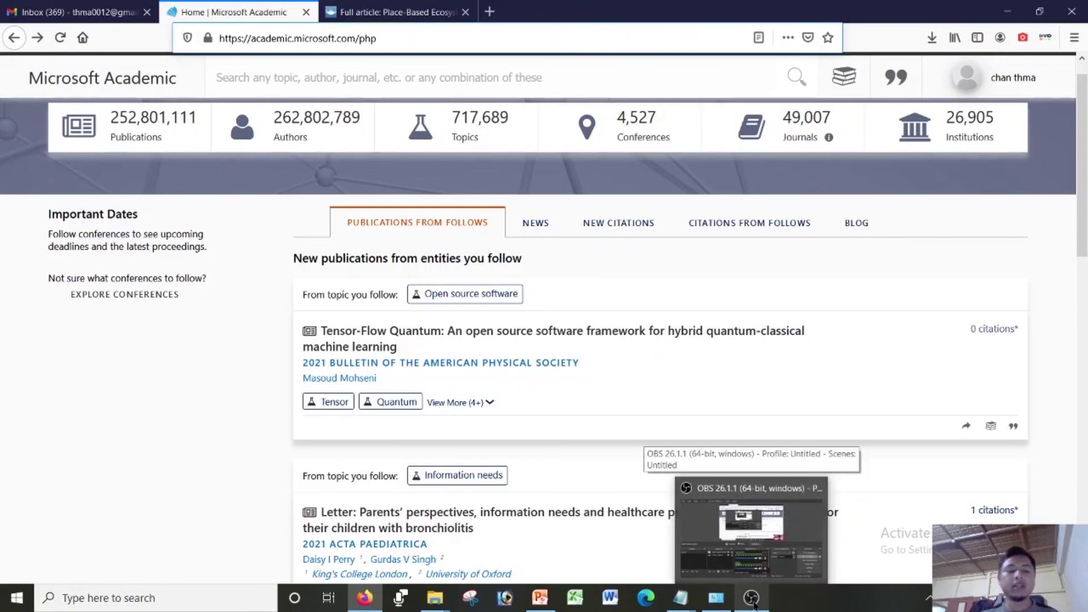